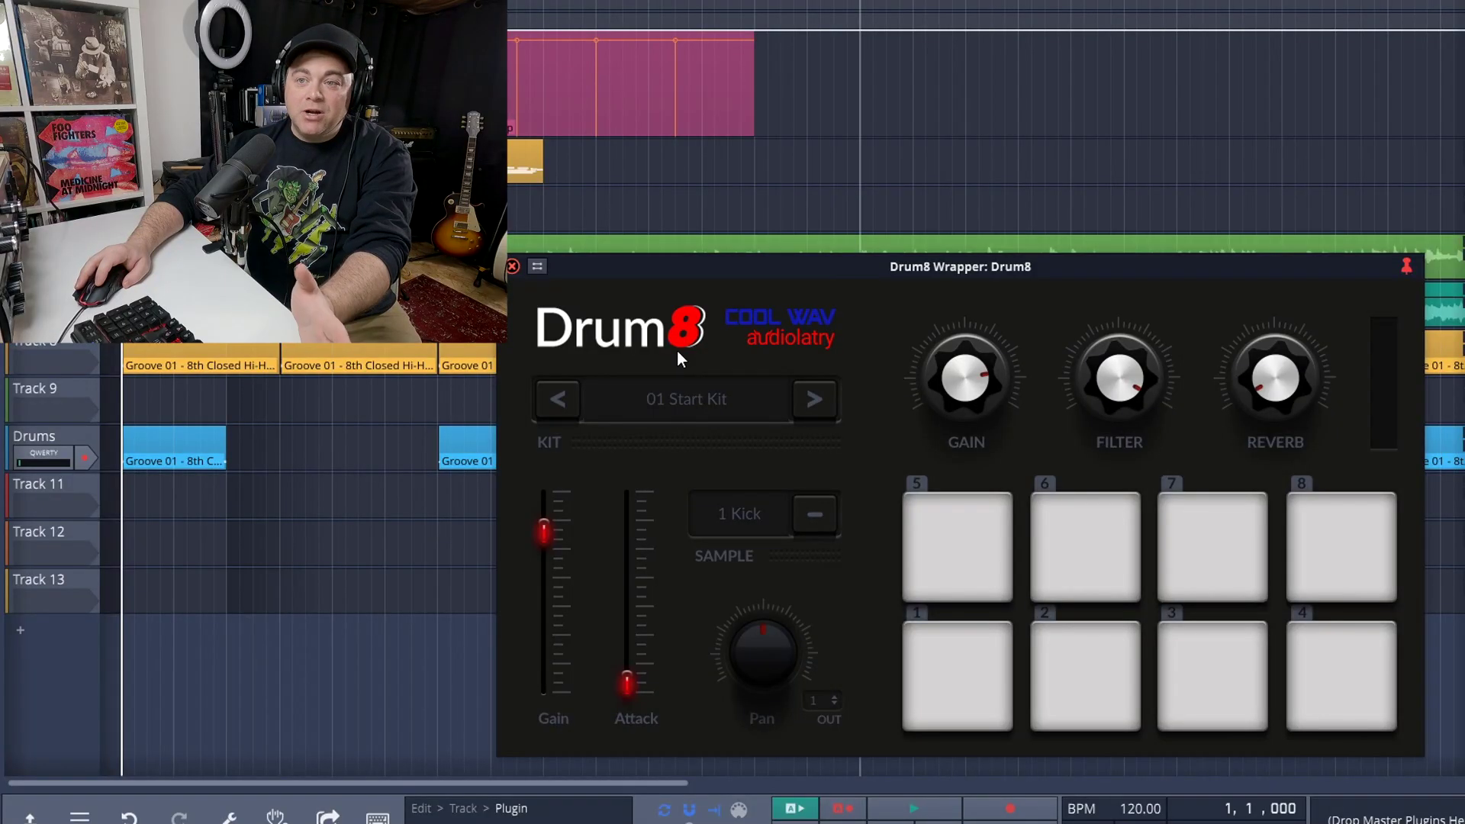
Play the drum pattern and audition the kits in order from 02 Reel Kit through 07 Dark Kit.
{"action": "key", "text": "space"}
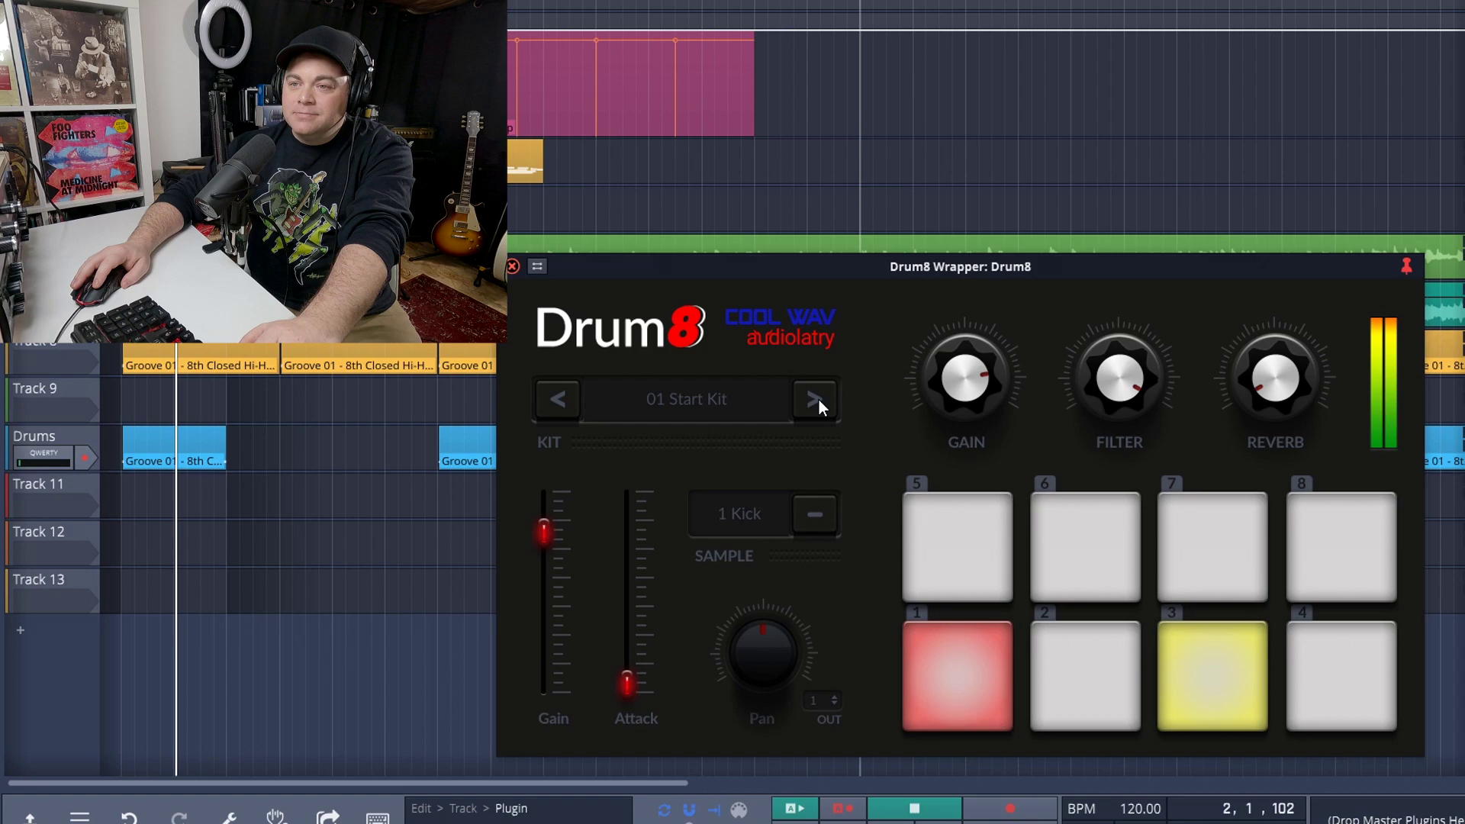
{"action": "left_click", "coordinate": [720, 405]}
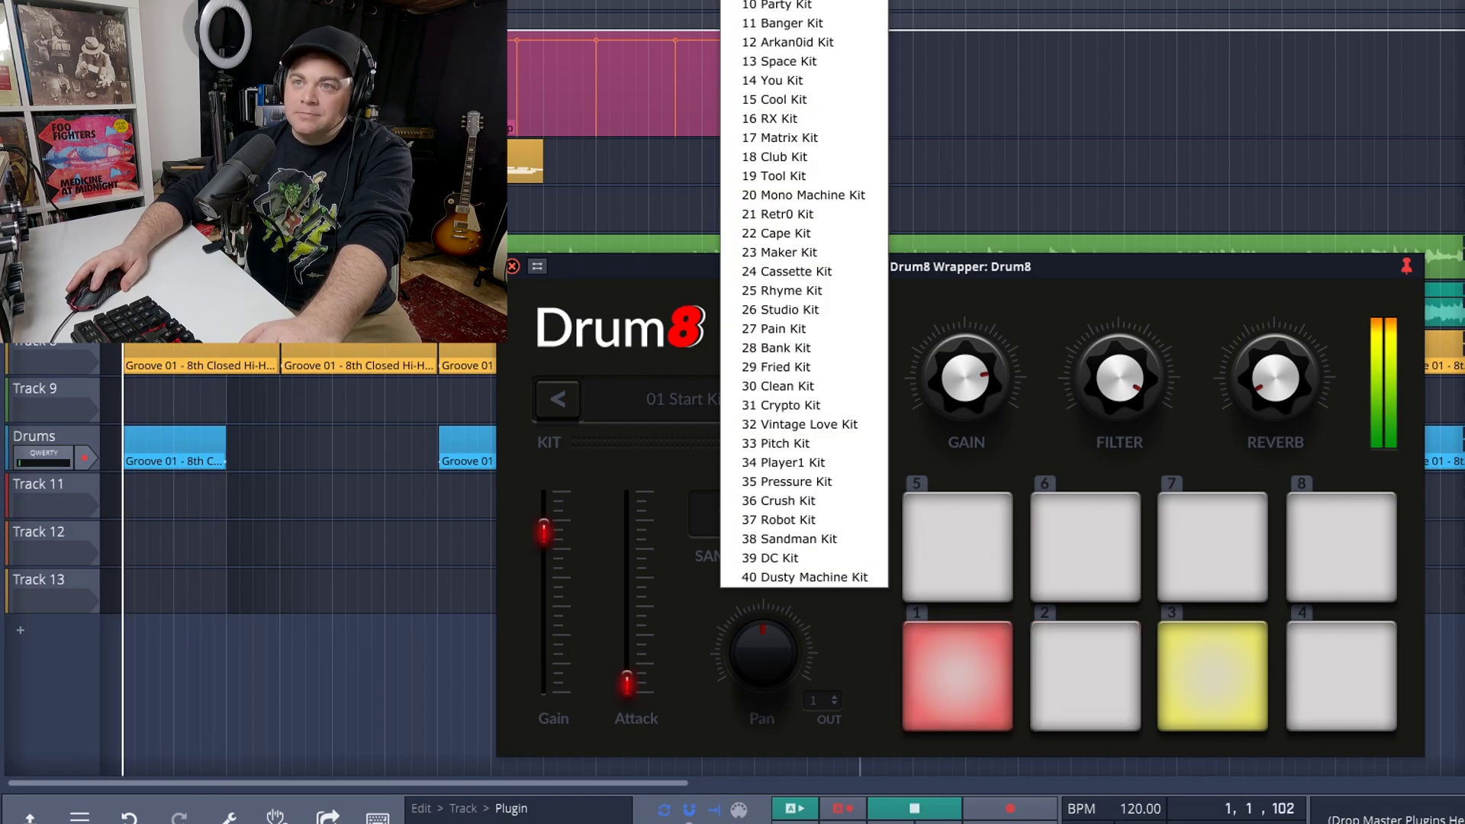
{"action": "left_click", "coordinate": [763, 2]}
{"action": "left_click", "coordinate": [814, 399]}
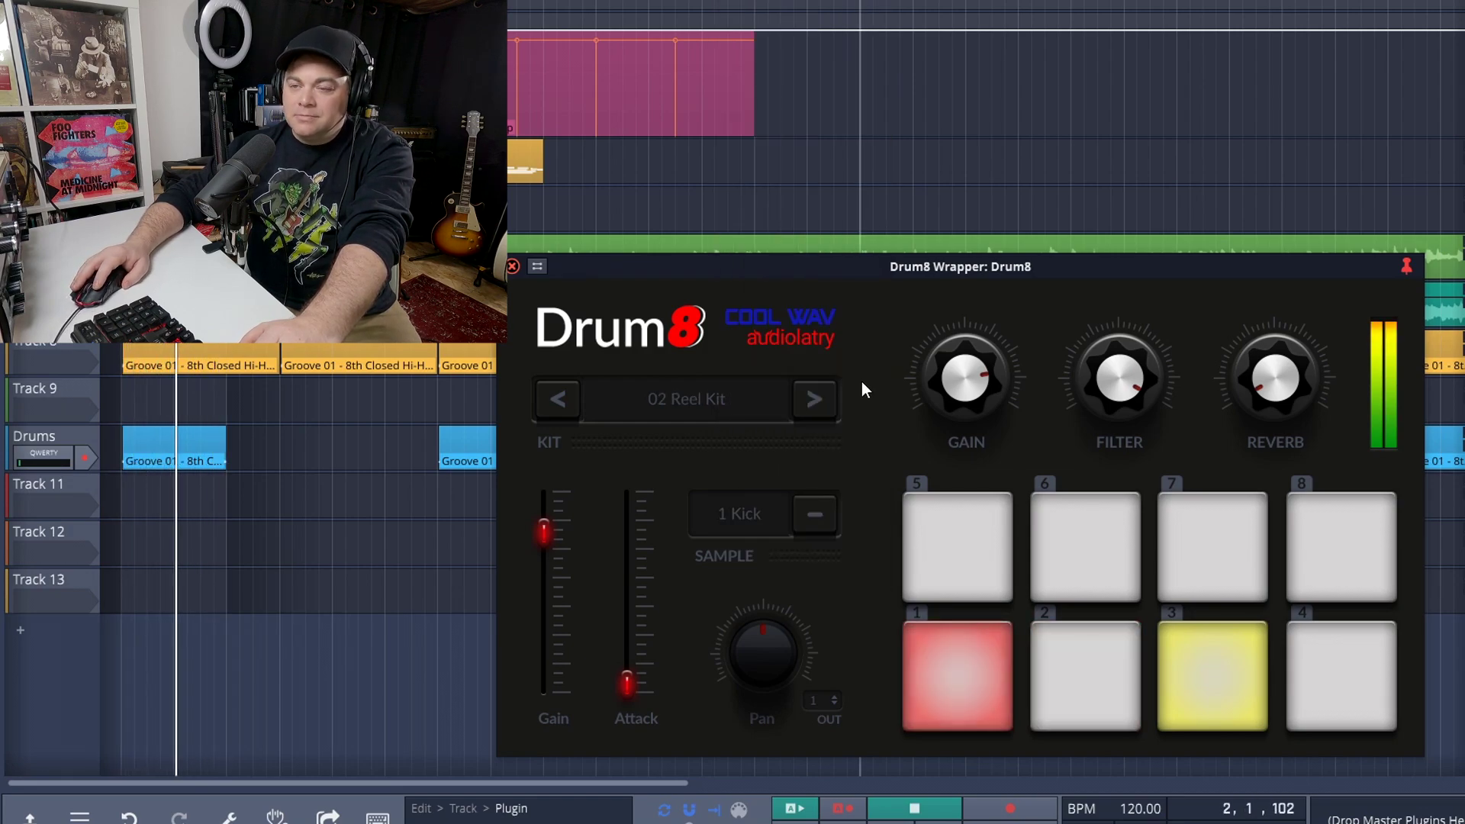
{"action": "left_click", "coordinate": [815, 399]}
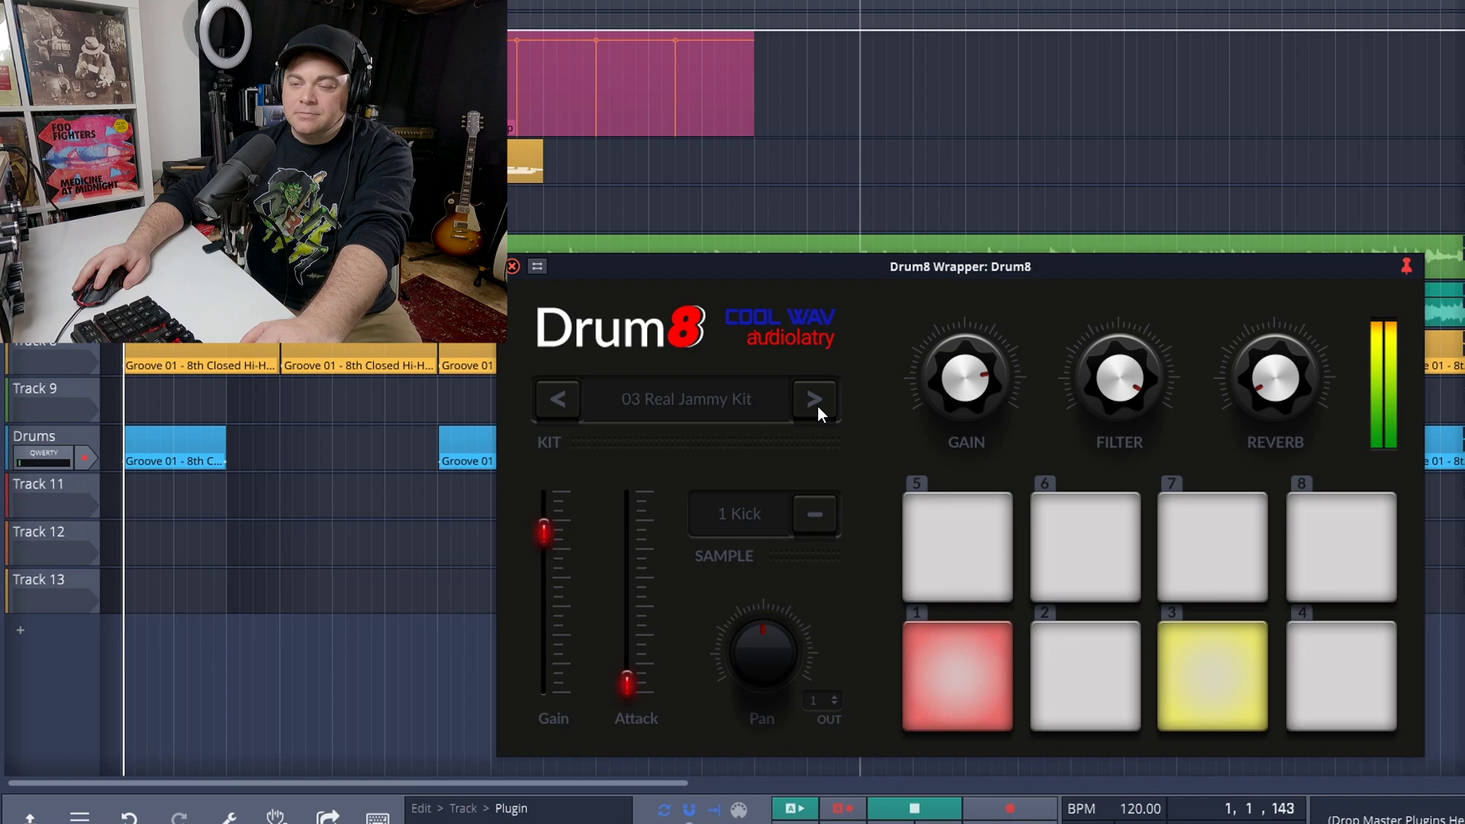
{"action": "left_click", "coordinate": [817, 405]}
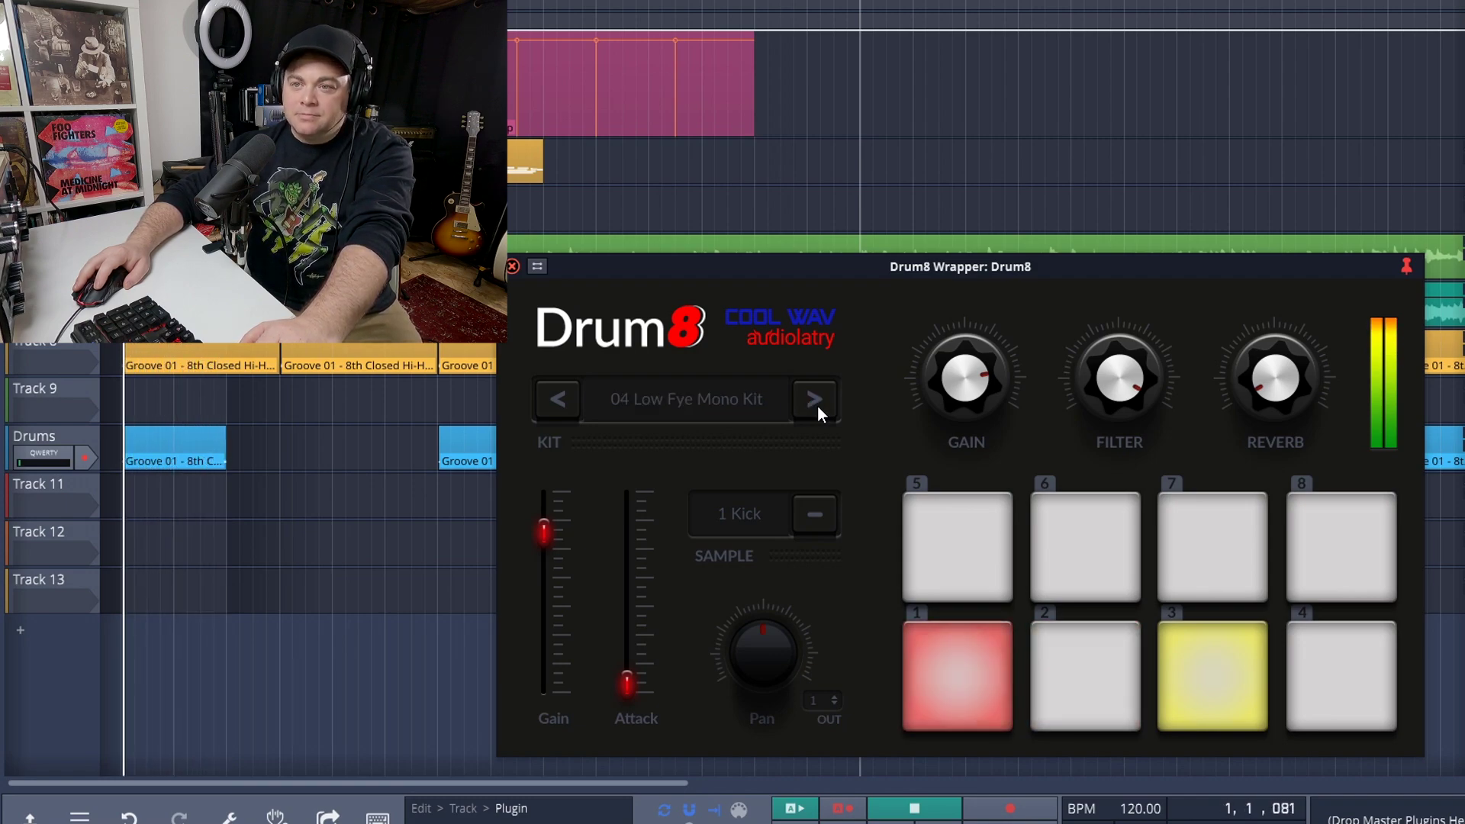
{"action": "left_click", "coordinate": [818, 405]}
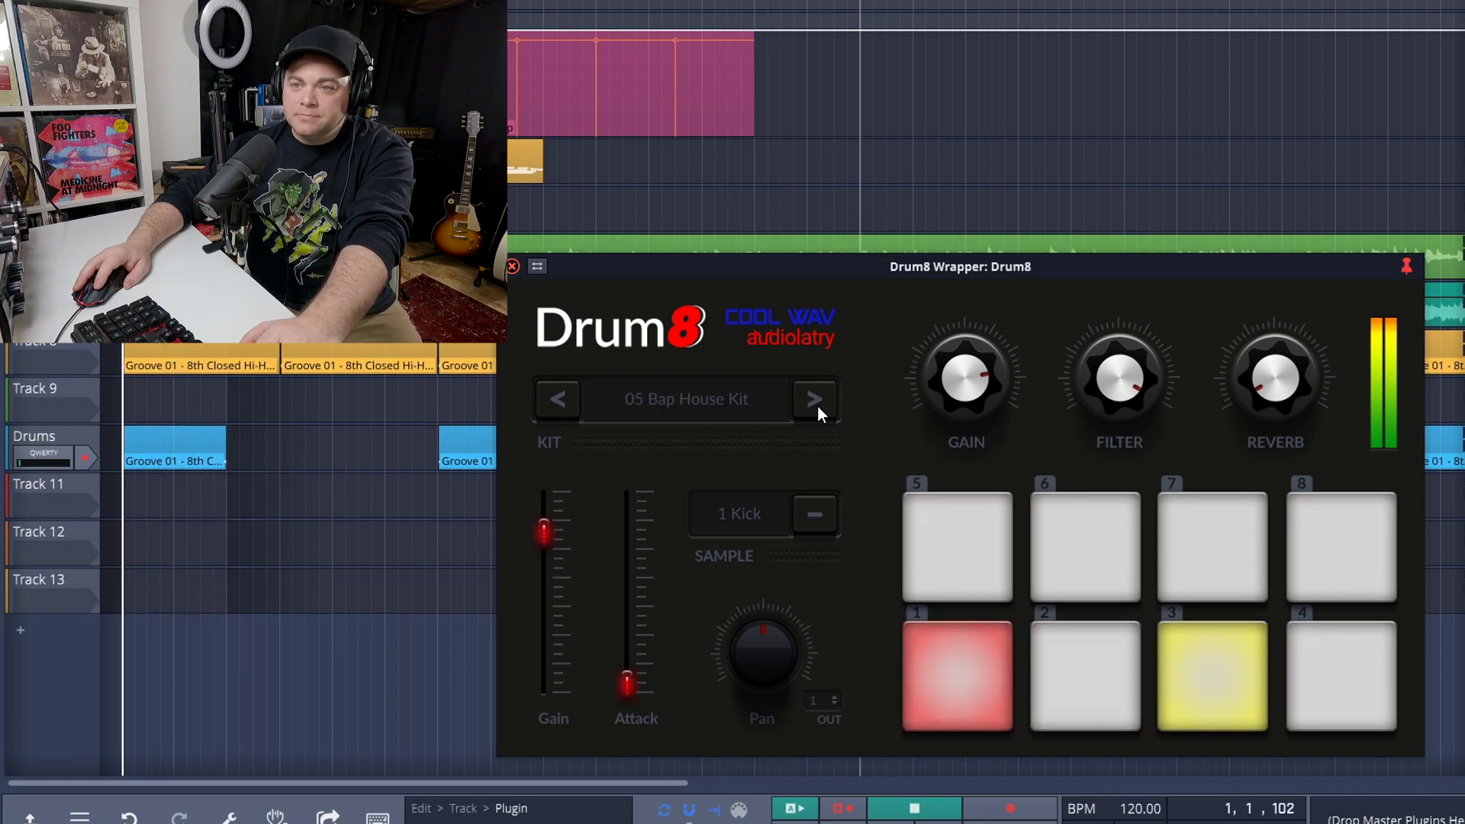
{"action": "left_click", "coordinate": [817, 405]}
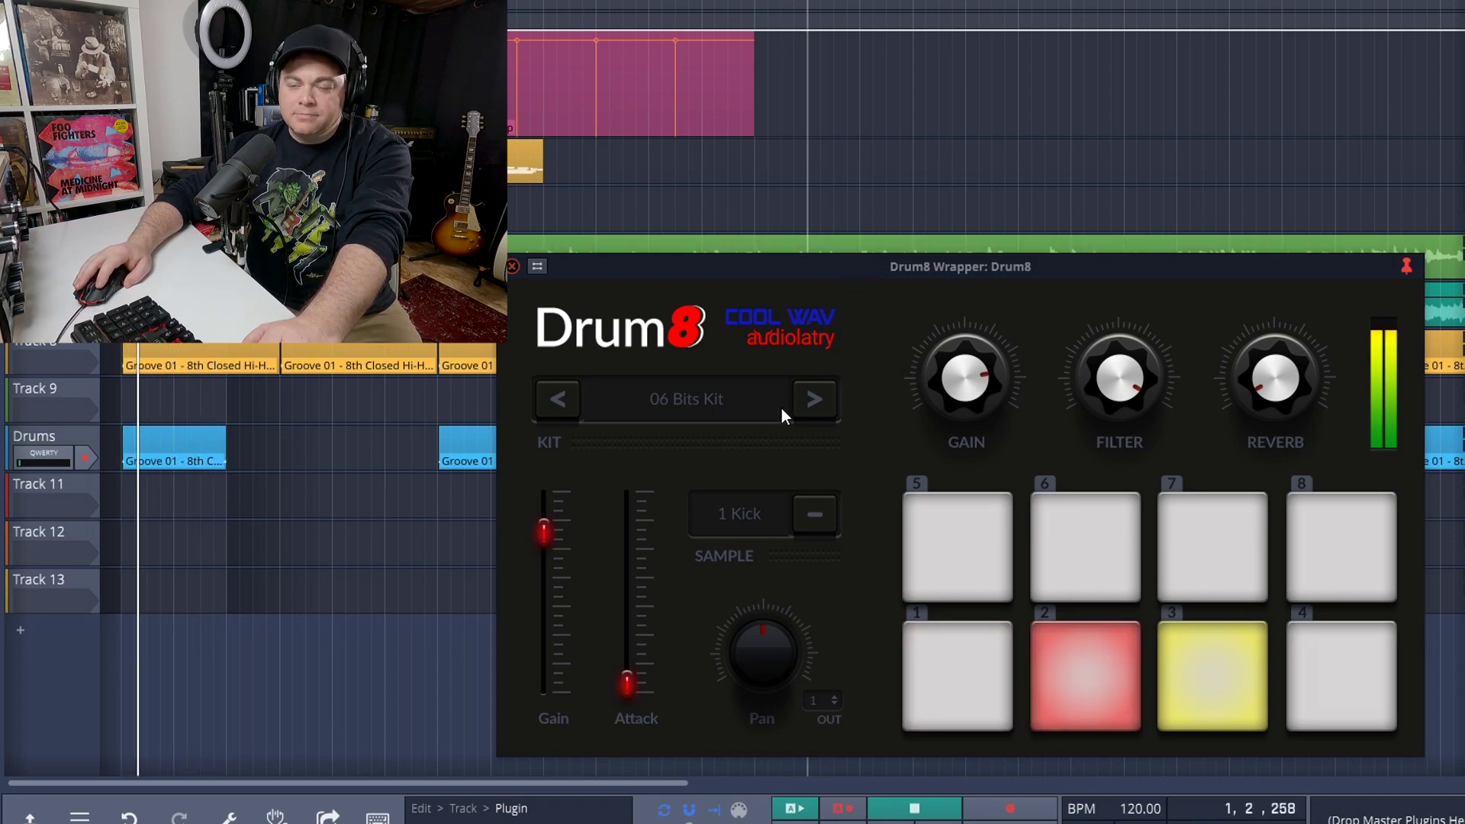
{"action": "left_click", "coordinate": [820, 395]}
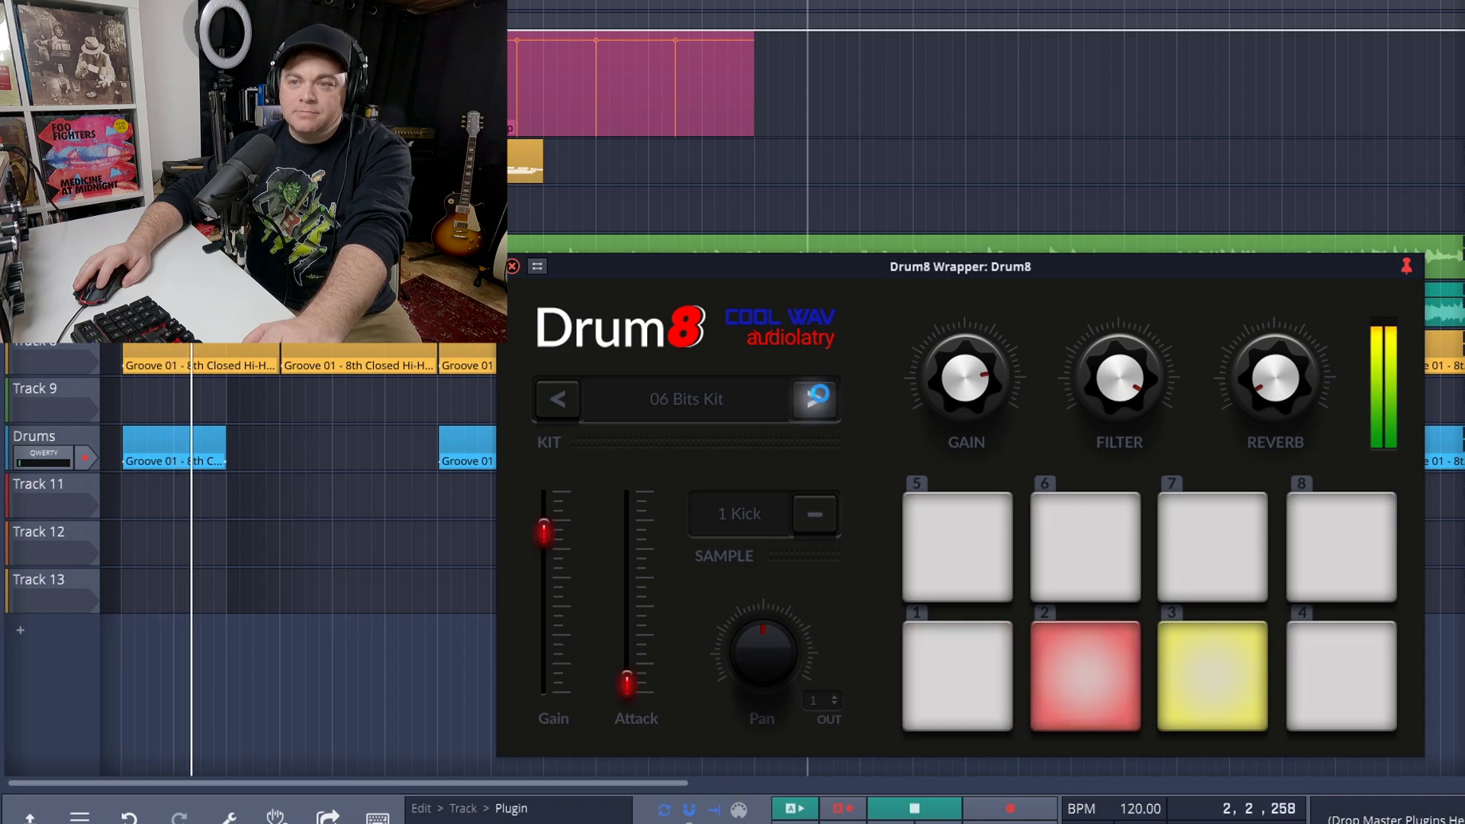
Audition 21 Retr0 Kit, 30 Clean Kit and 11 Banger Kit against the playing pattern.
{"action": "left_click", "coordinate": [731, 406]}
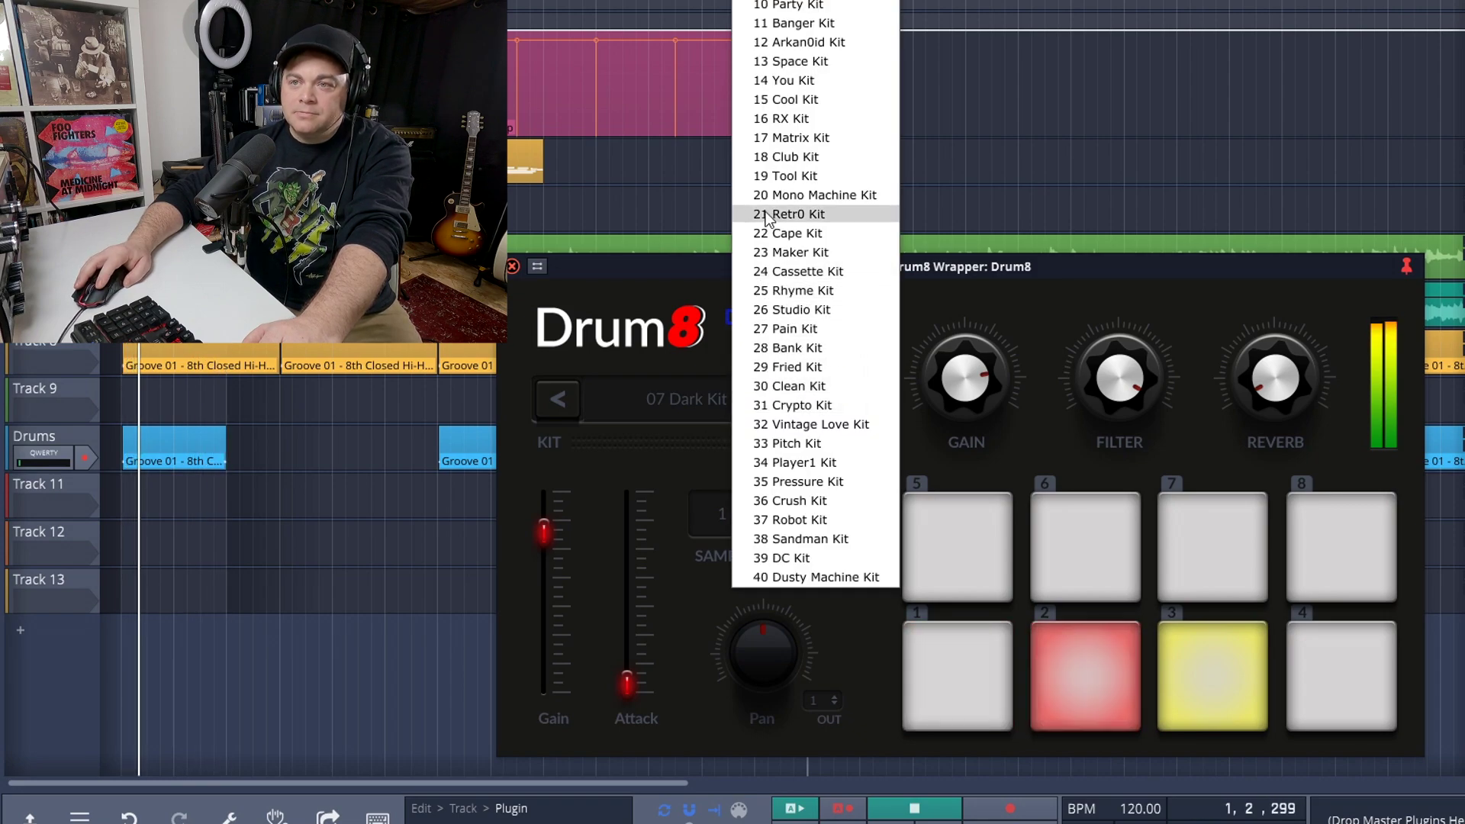
{"action": "left_click", "coordinate": [801, 303]}
{"action": "left_click", "coordinate": [744, 409]}
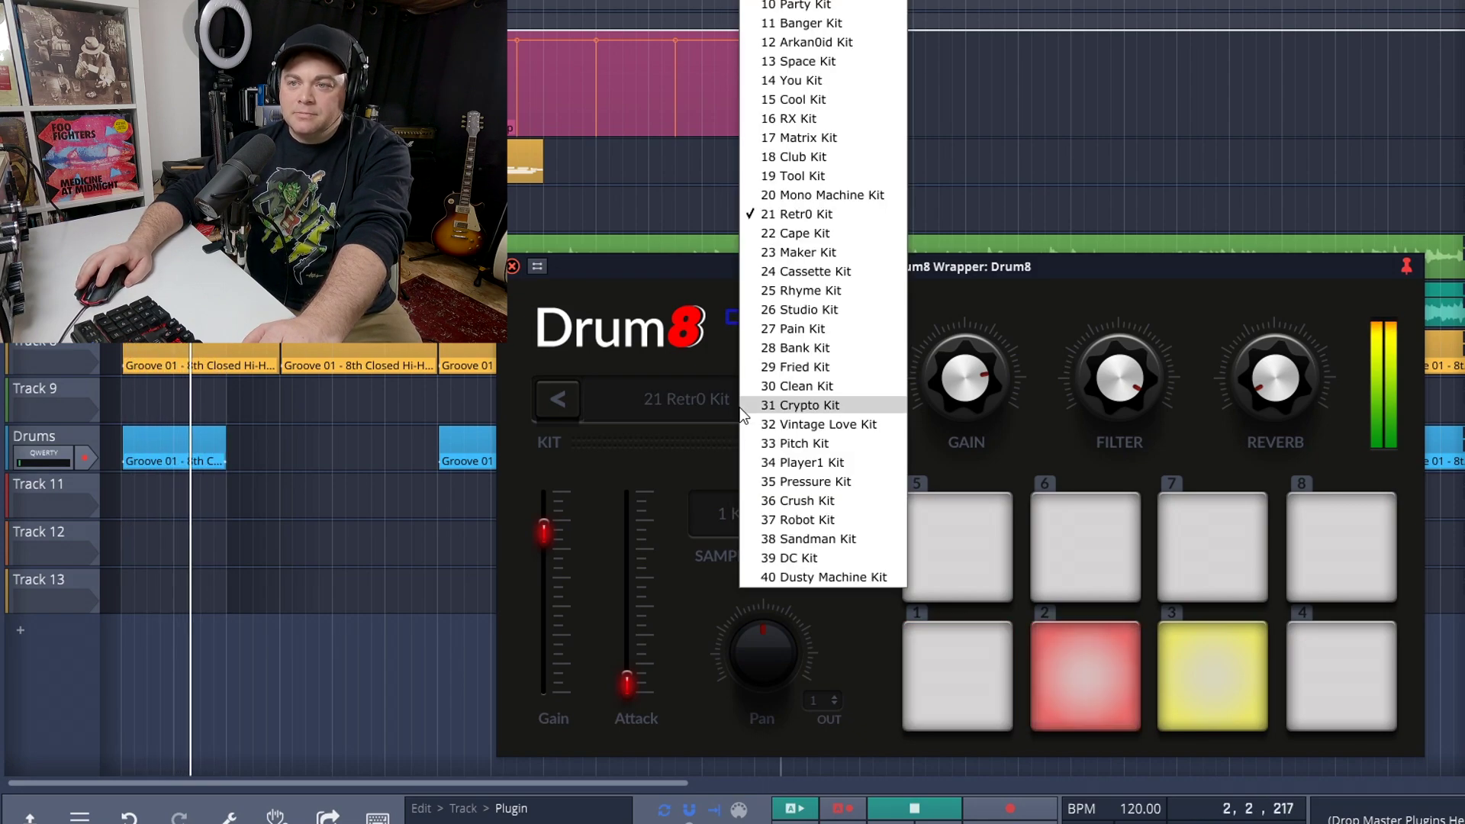
{"action": "left_click", "coordinate": [789, 387]}
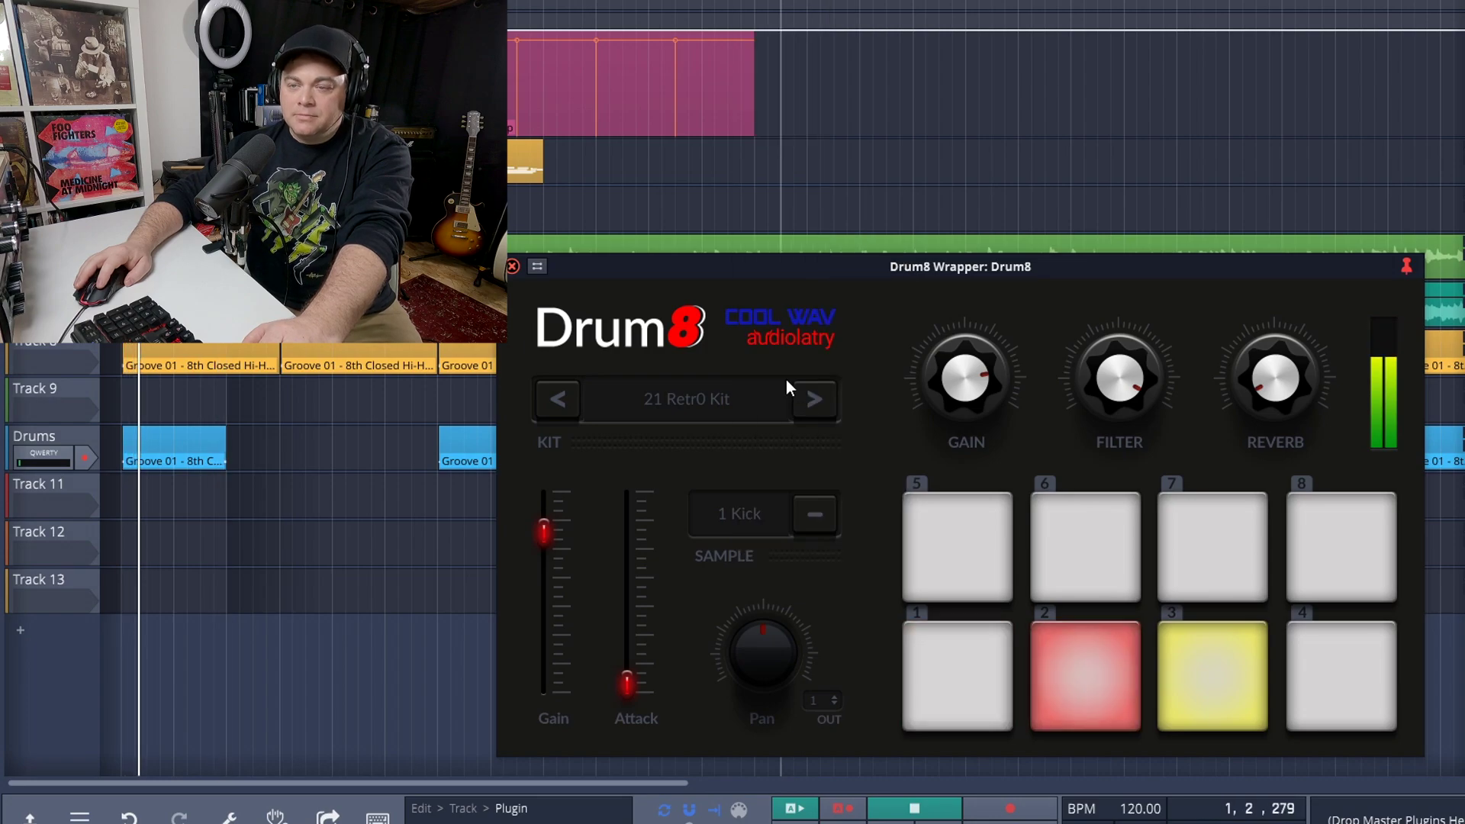
{"action": "left_click", "coordinate": [679, 404]}
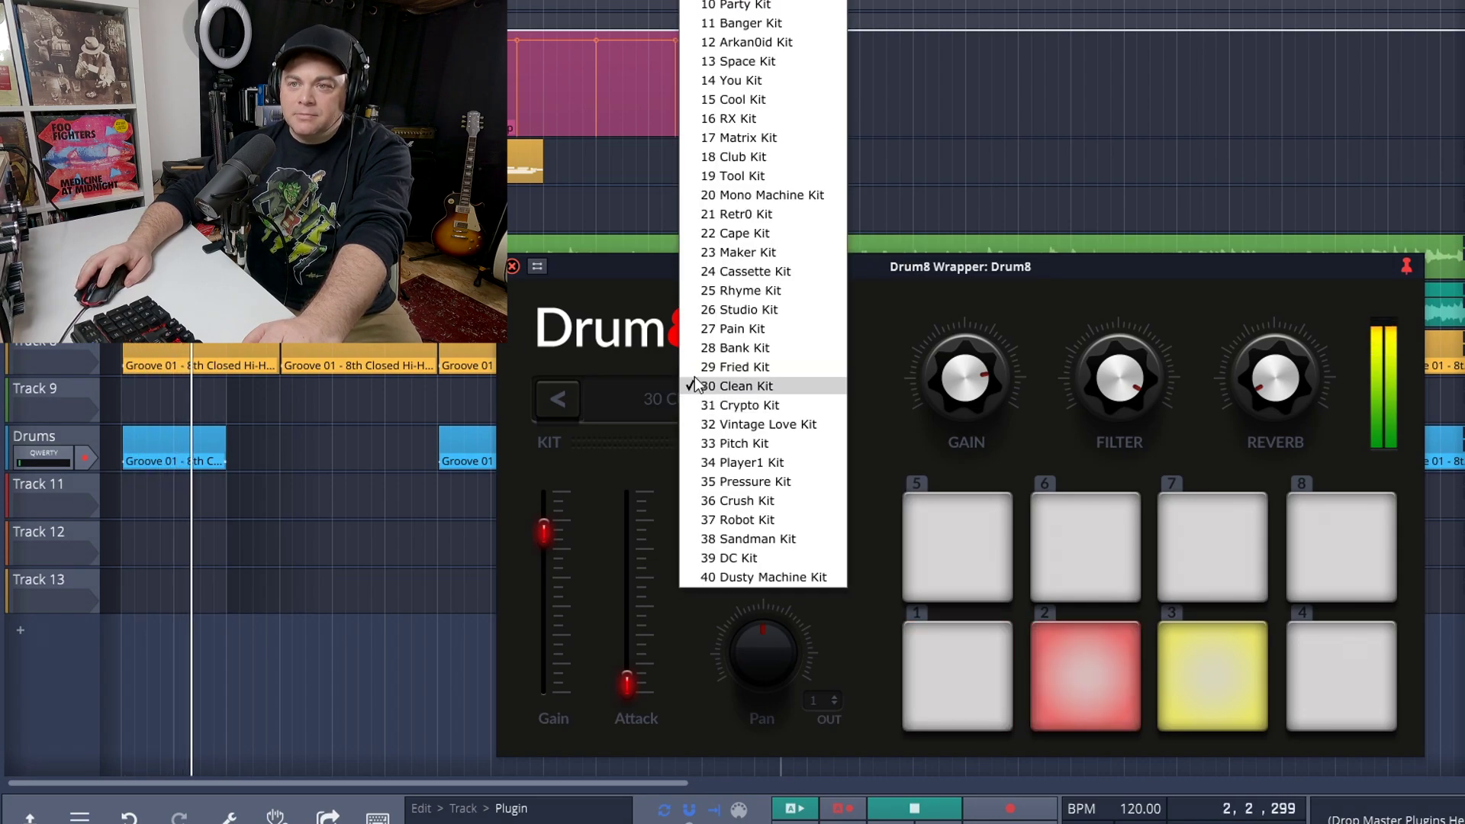
{"action": "left_click", "coordinate": [768, 27]}
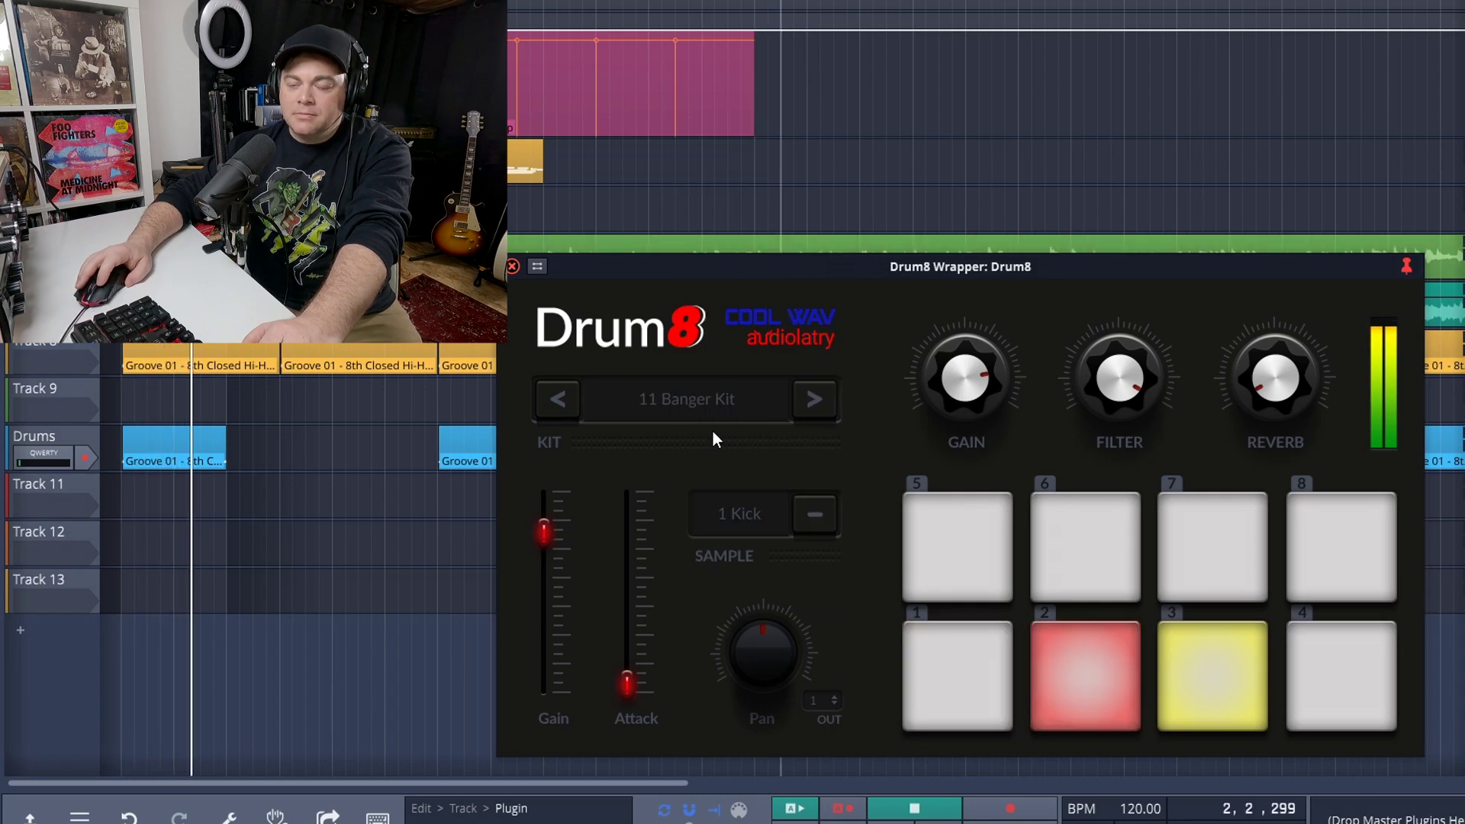
Audition 38 Sandman Kit, 33 Pitch Kit and 40 Dusty Machine Kit with the same pattern.
{"action": "left_click", "coordinate": [709, 401]}
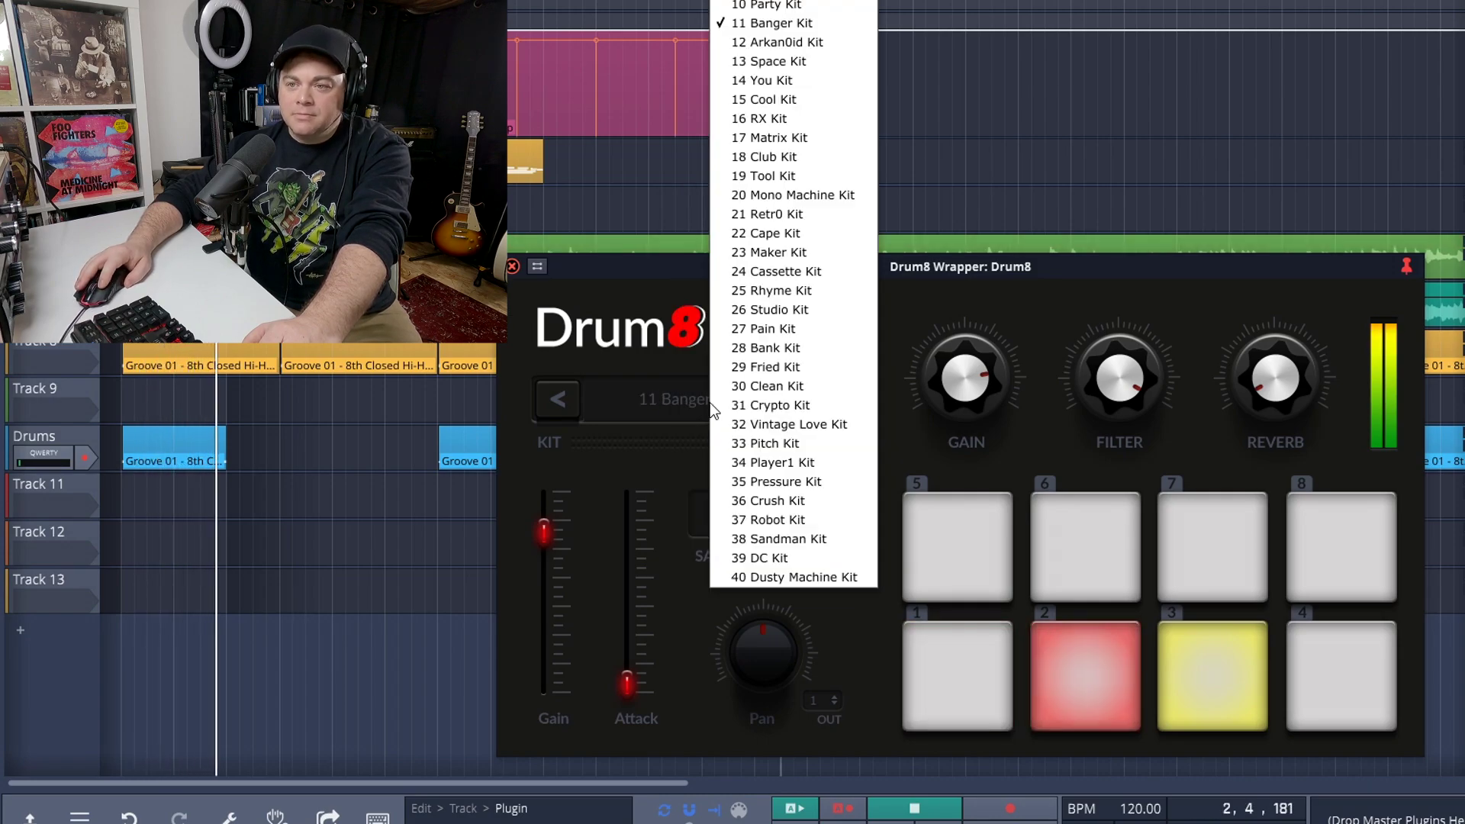
{"action": "left_click", "coordinate": [821, 537]}
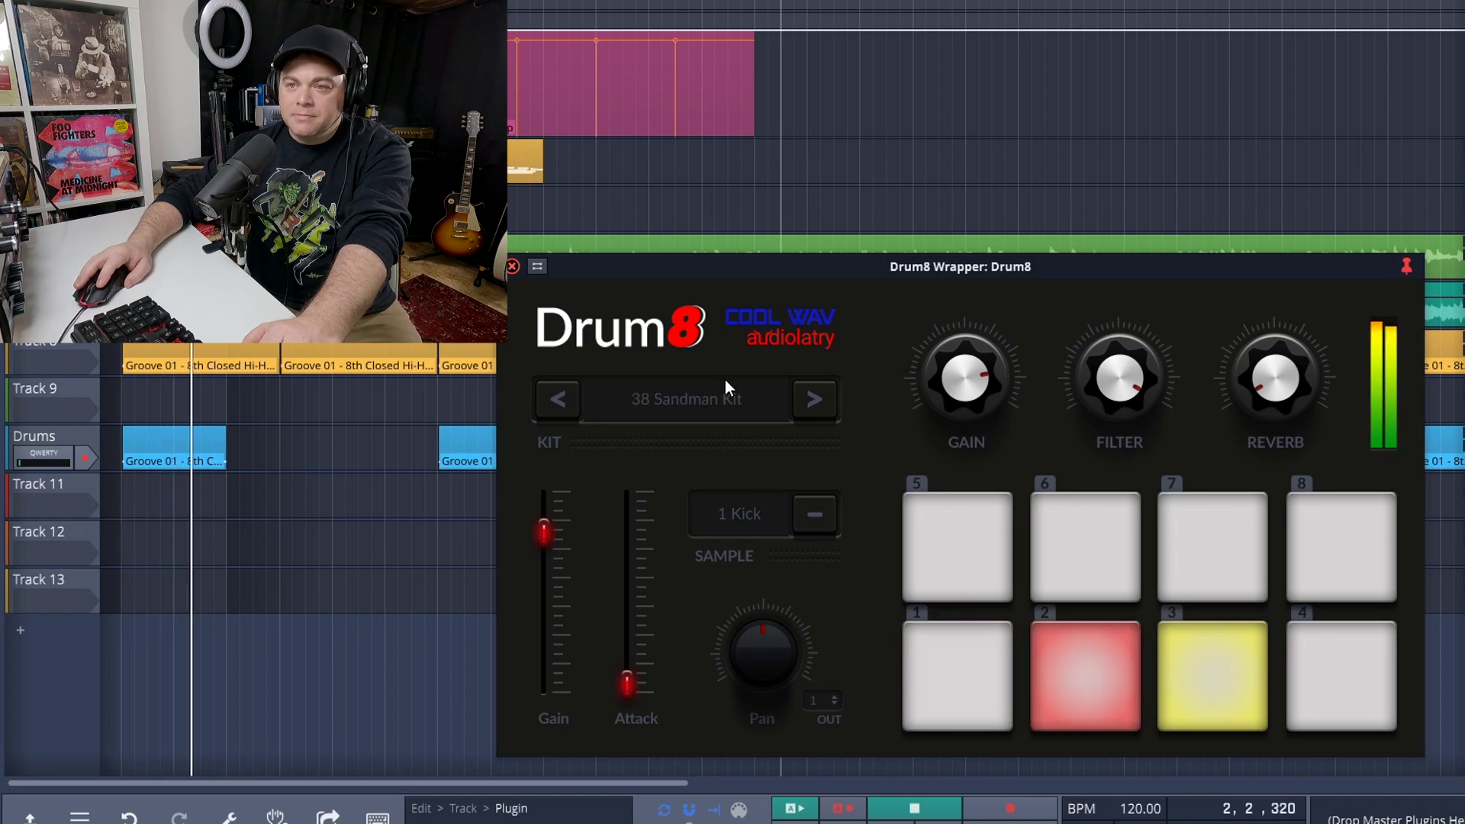
{"action": "left_click", "coordinate": [725, 404]}
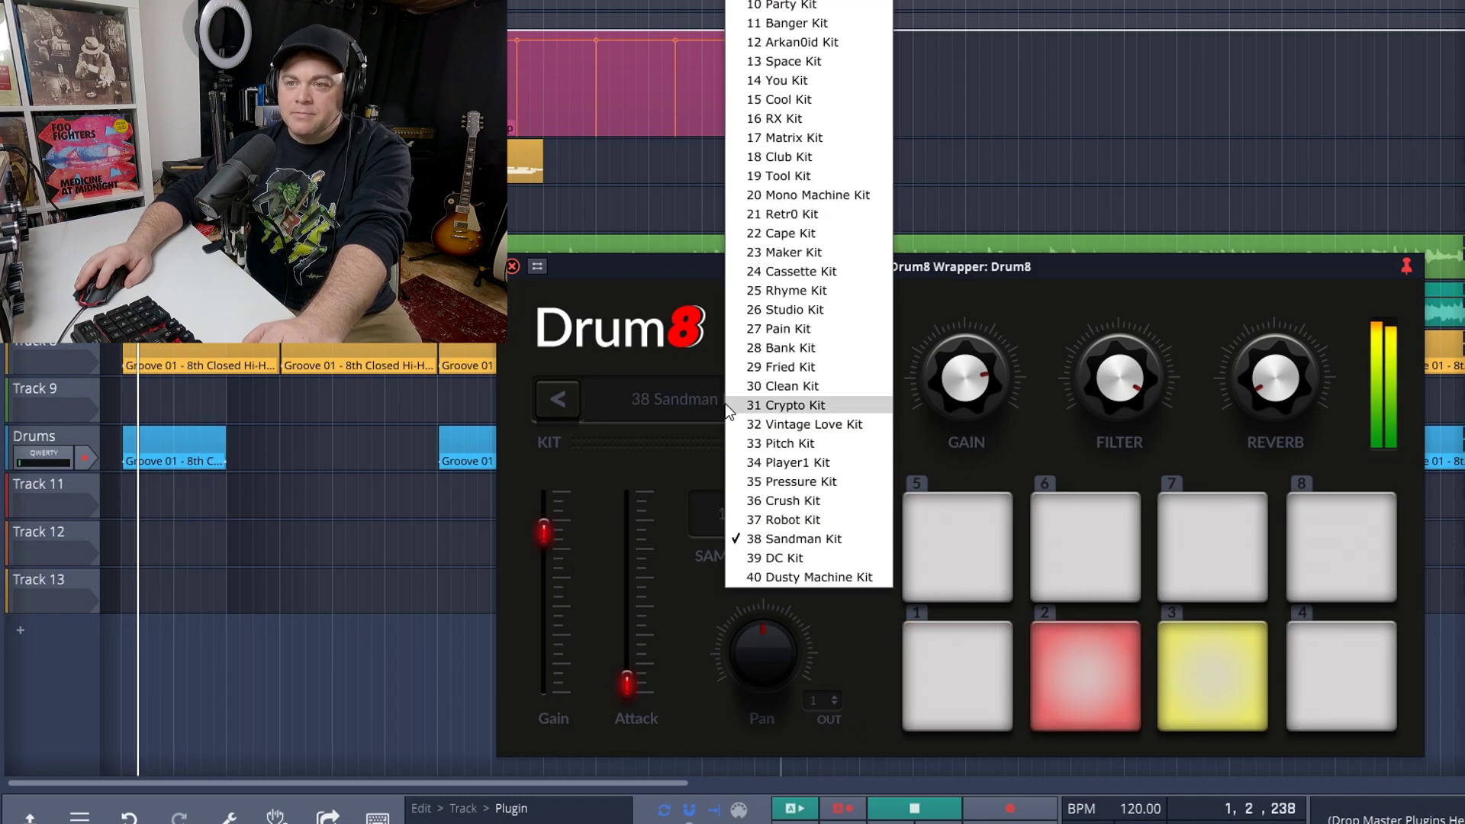
{"action": "left_click", "coordinate": [753, 444]}
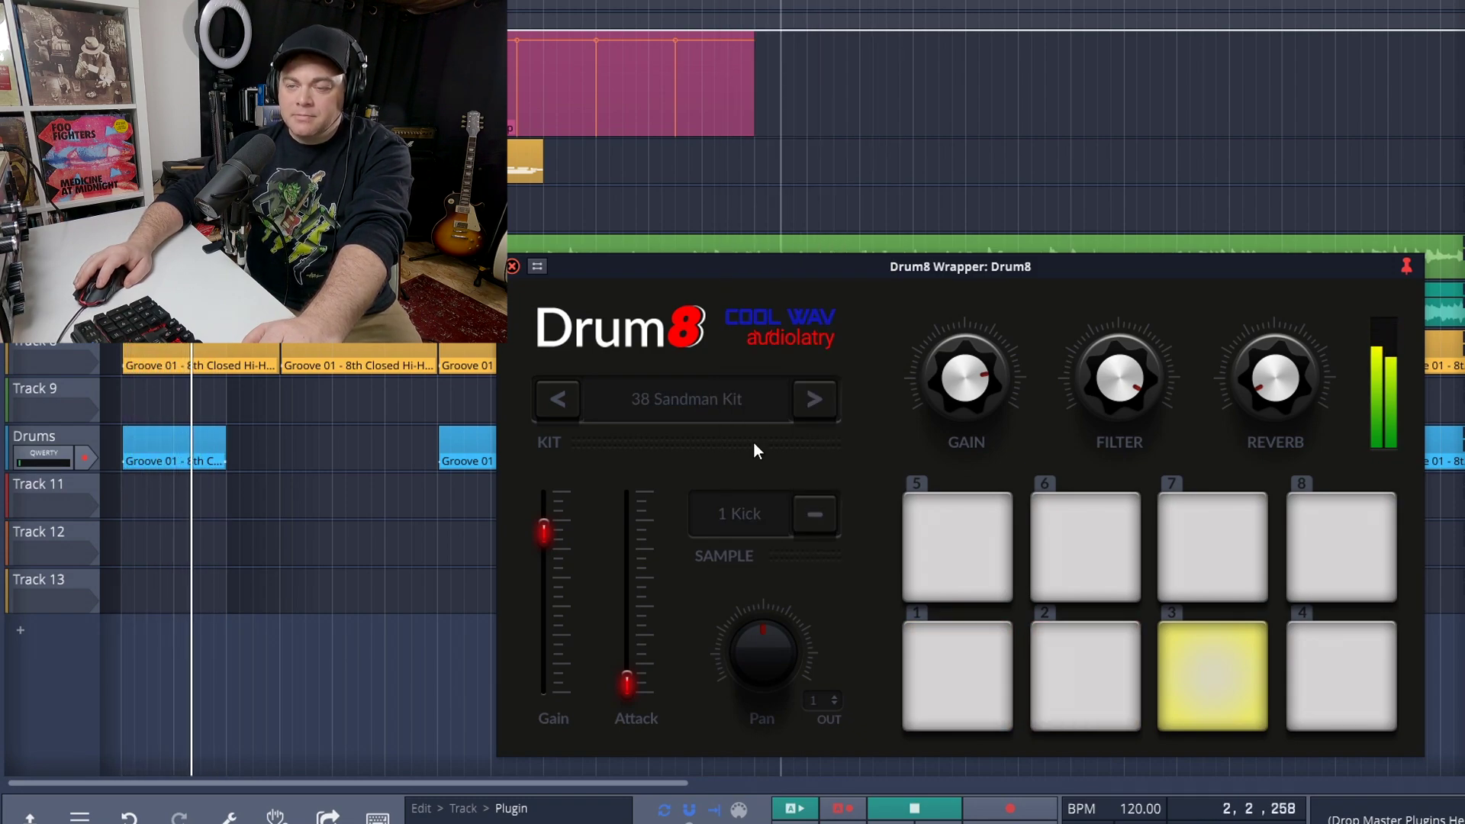
{"action": "left_click", "coordinate": [670, 402]}
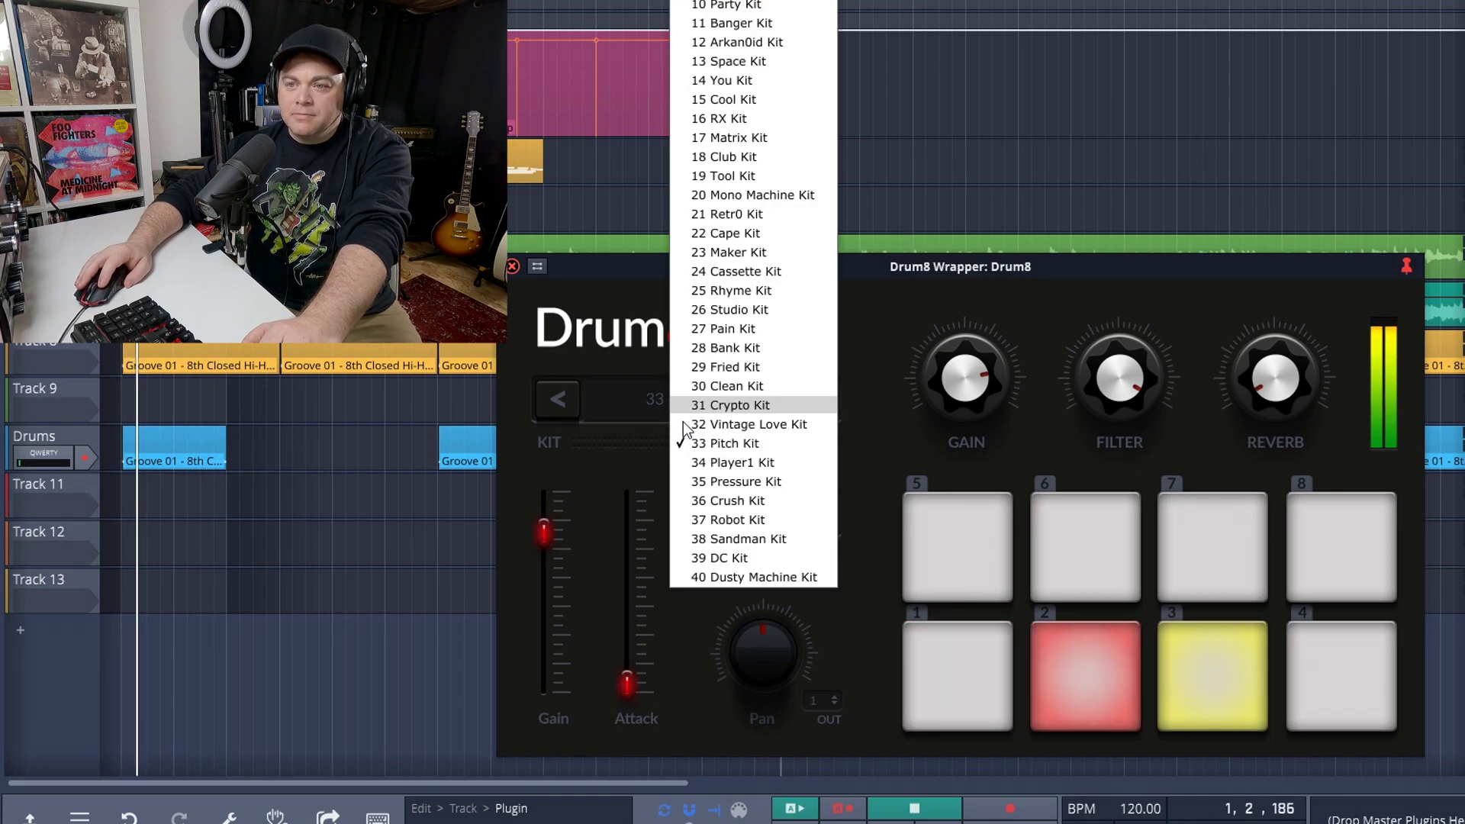
{"action": "left_click", "coordinate": [757, 575]}
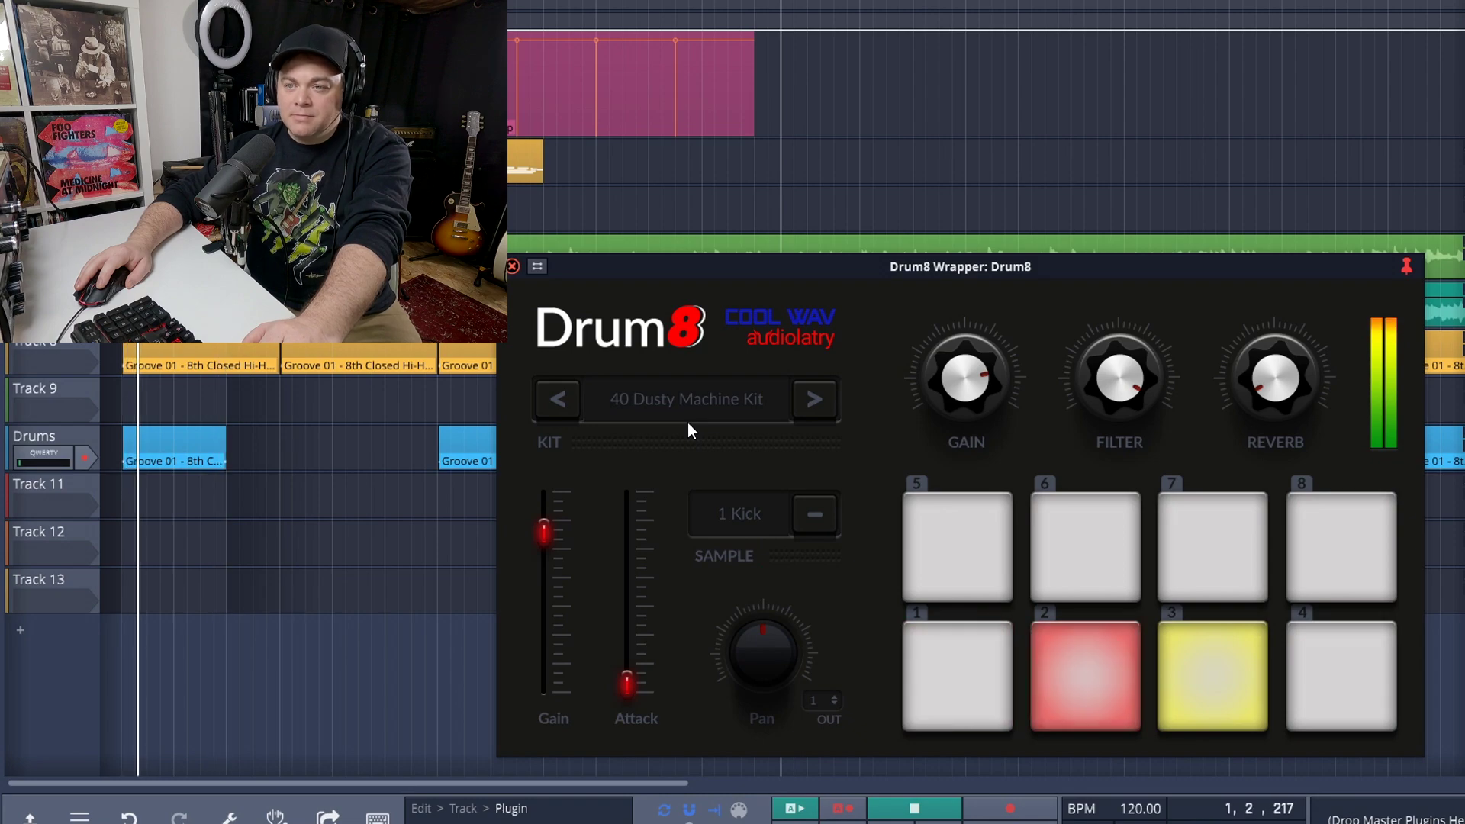
Audition 24 Cassette Kit, load 26 Studio Kit instead and stop playback.
{"action": "left_click", "coordinate": [690, 405]}
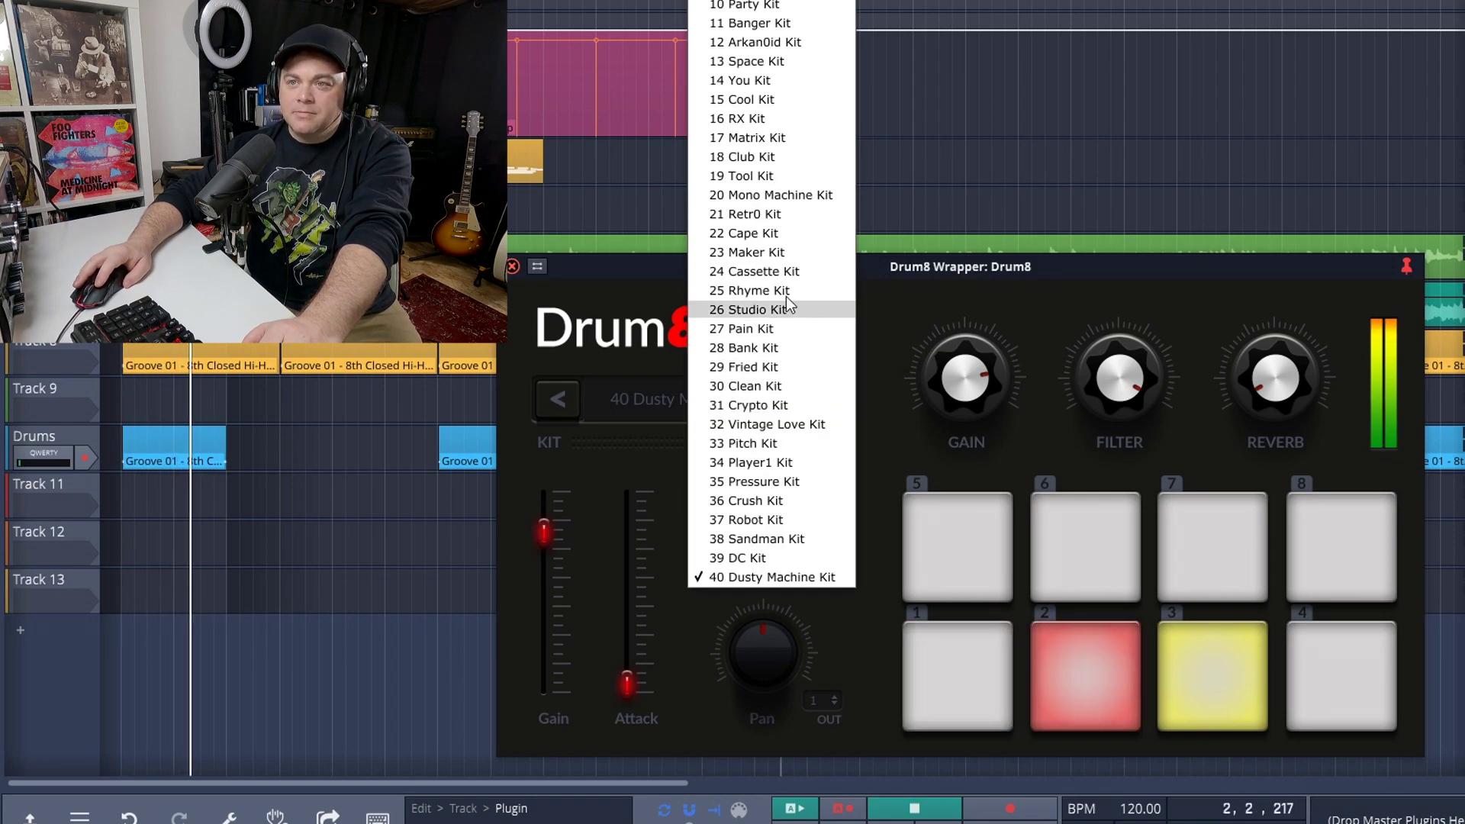
{"action": "left_click", "coordinate": [791, 273]}
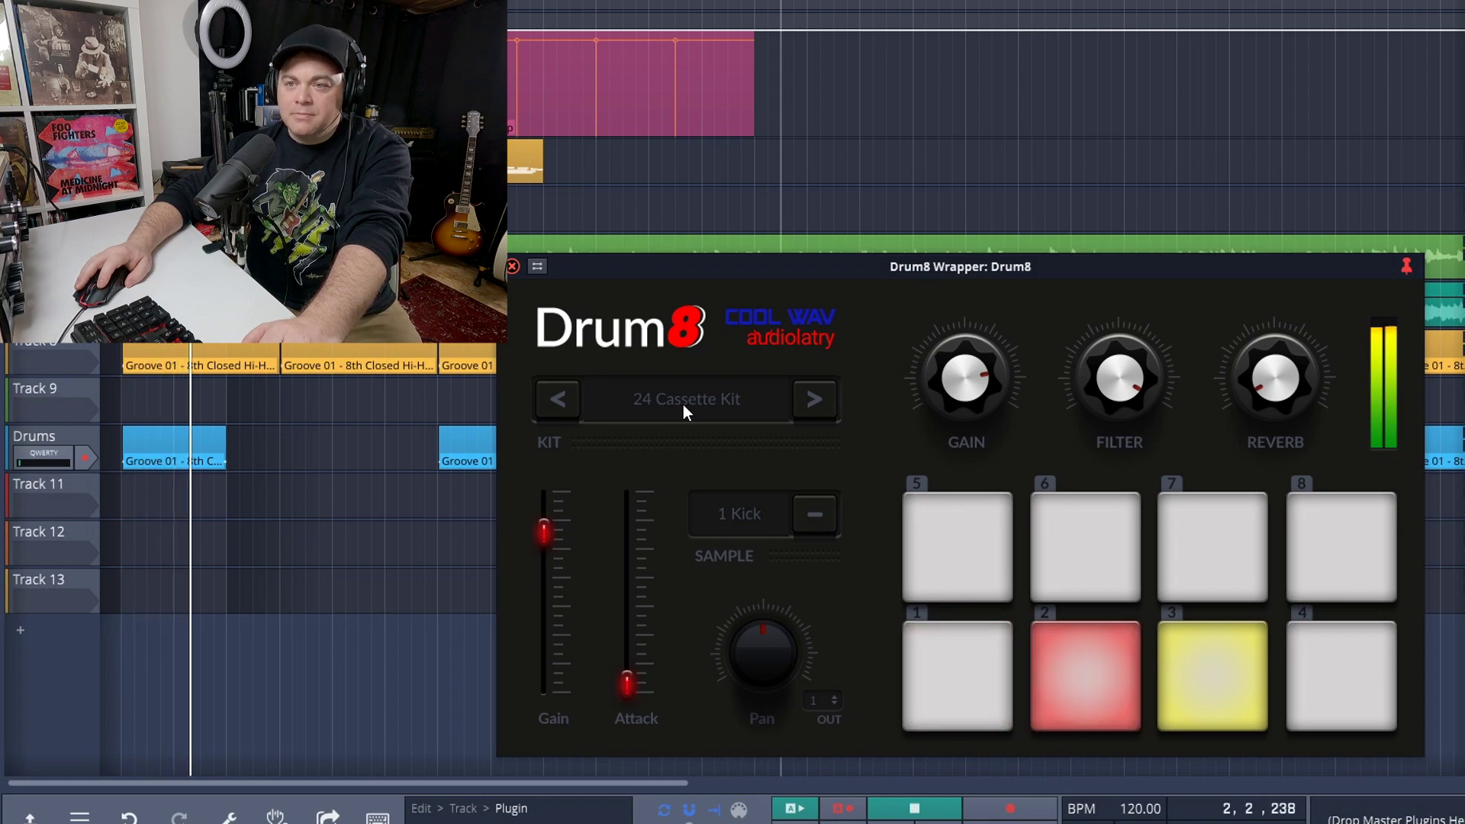
{"action": "left_click", "coordinate": [683, 412]}
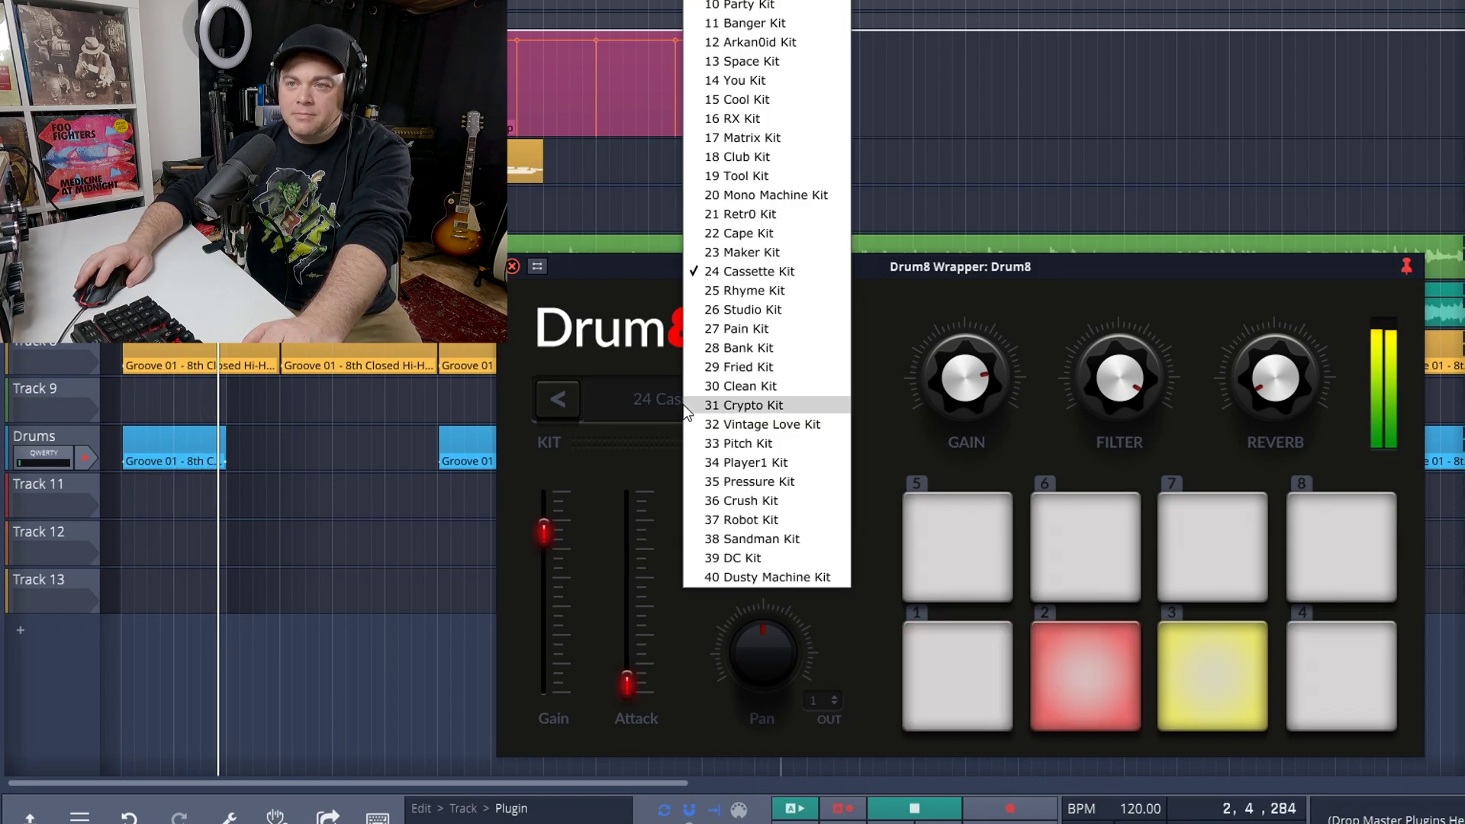
{"action": "left_click", "coordinate": [743, 310]}
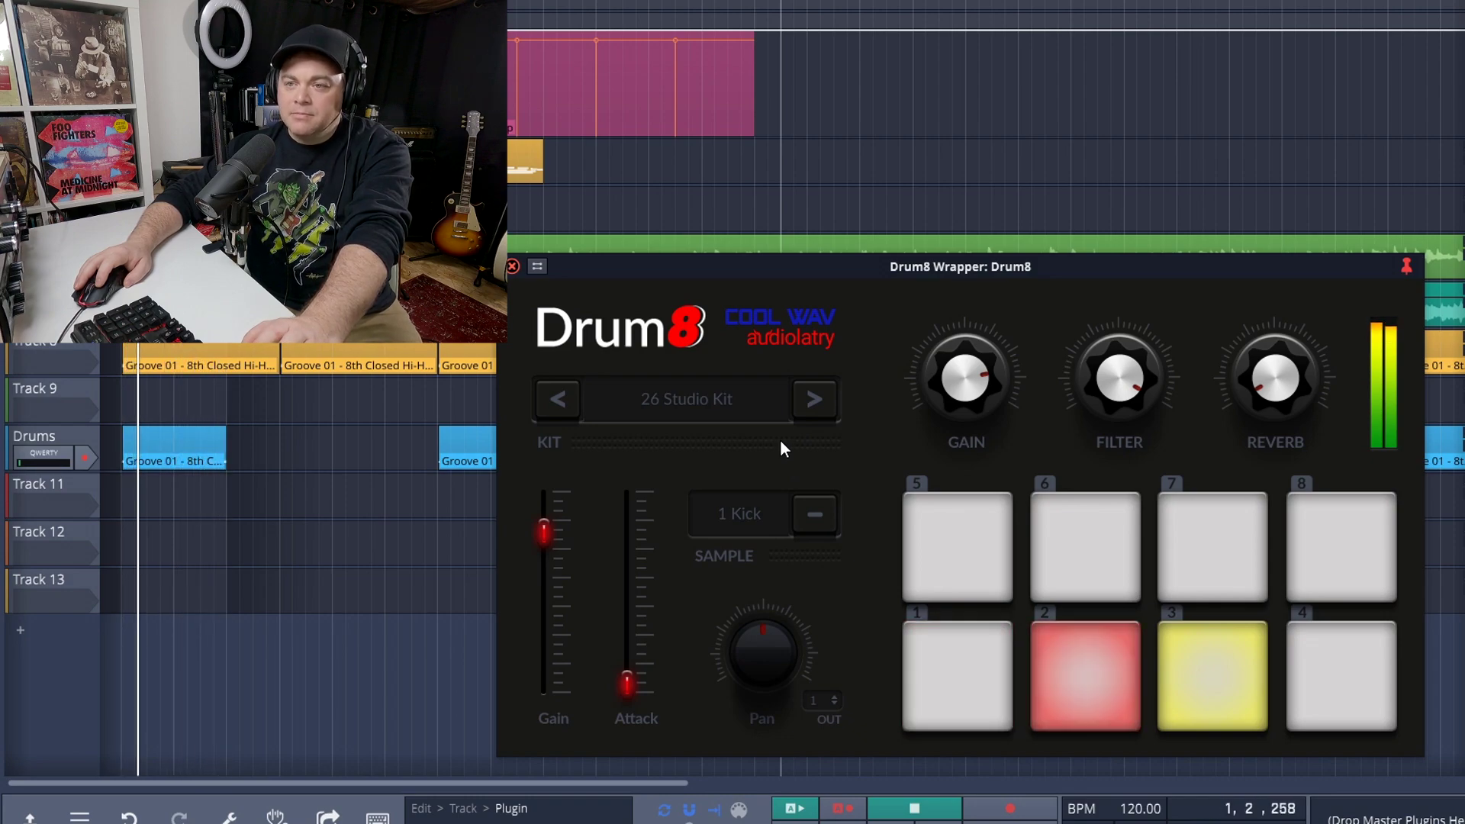
{"action": "key", "text": "space"}
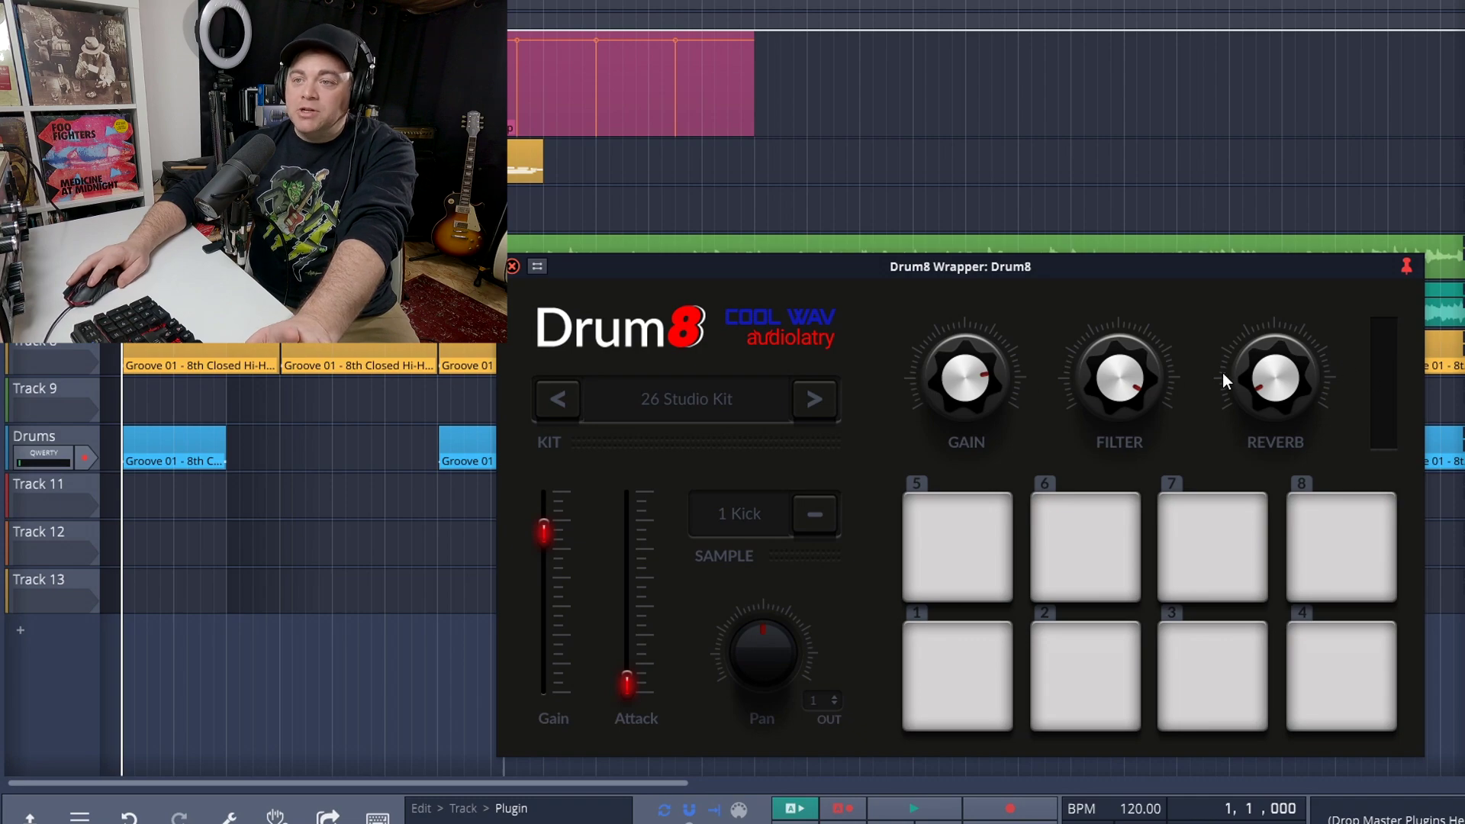
{"action": "left_click", "coordinate": [687, 398]}
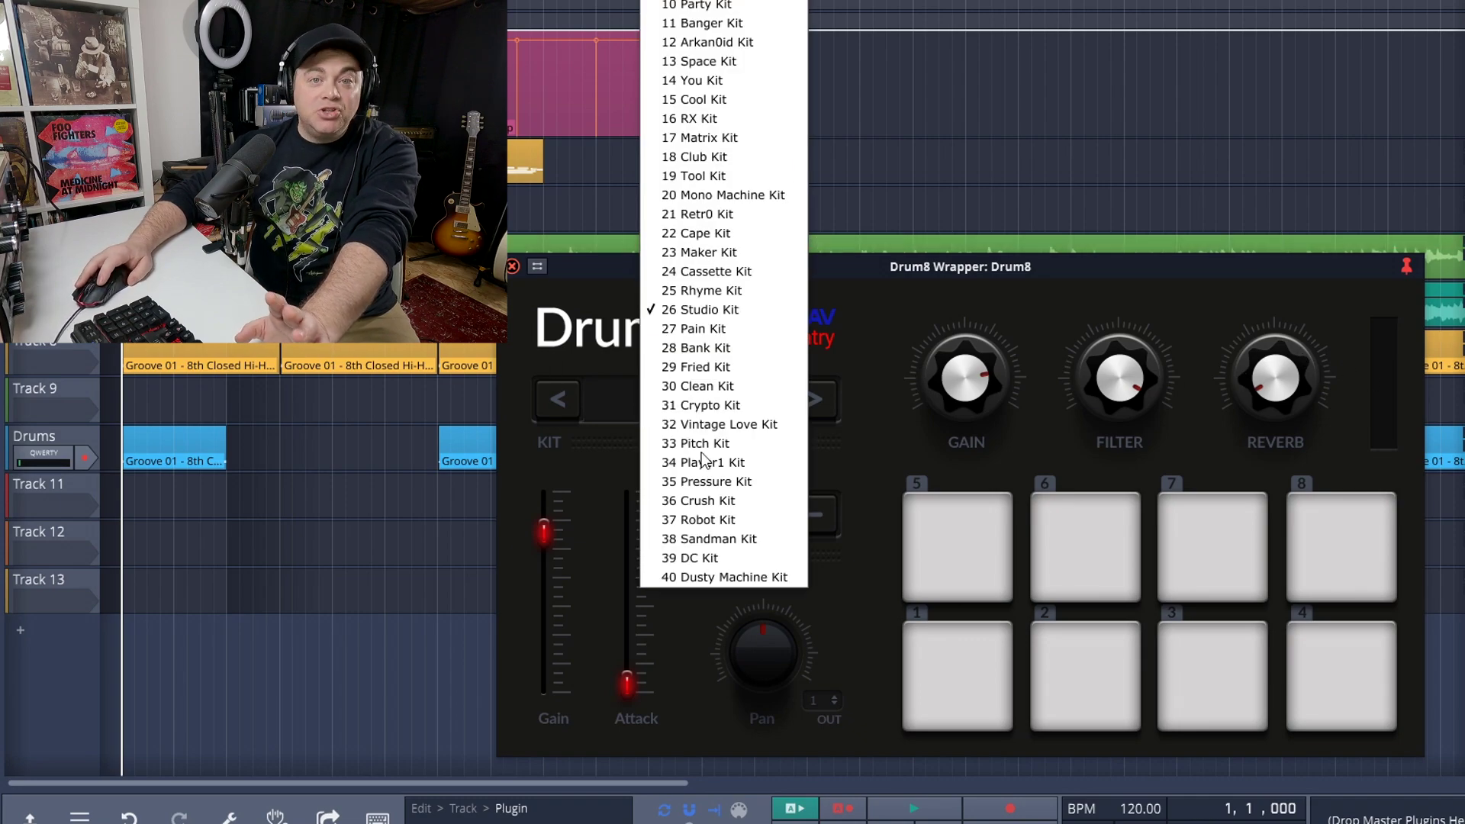
{"action": "left_click", "coordinate": [714, 309]}
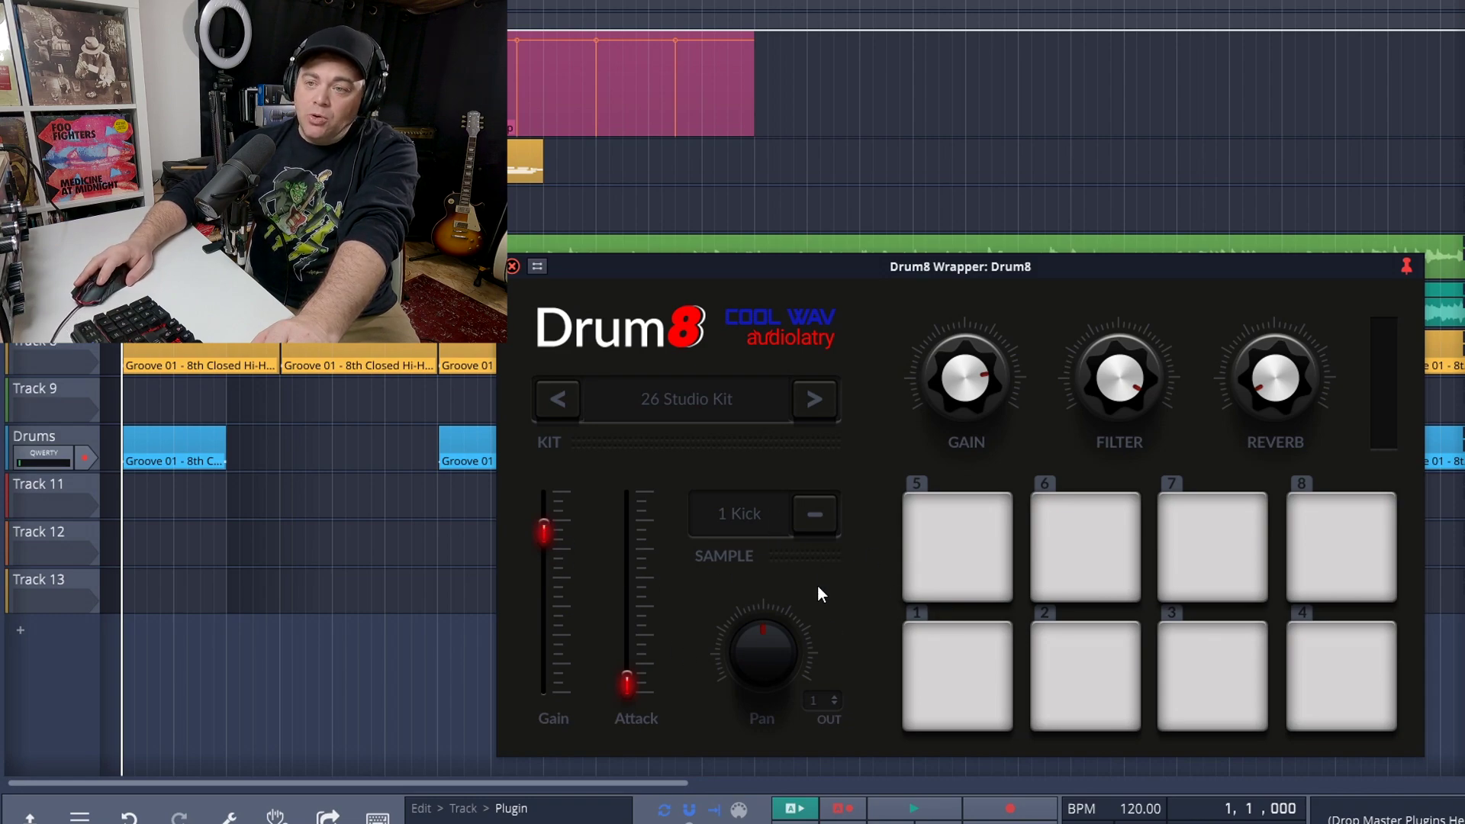
Raise the 1 Kick sample's Gain slightly, trying louder and quieter levels while auditioning the kick and snare pads.
{"action": "left_click", "coordinate": [945, 678]}
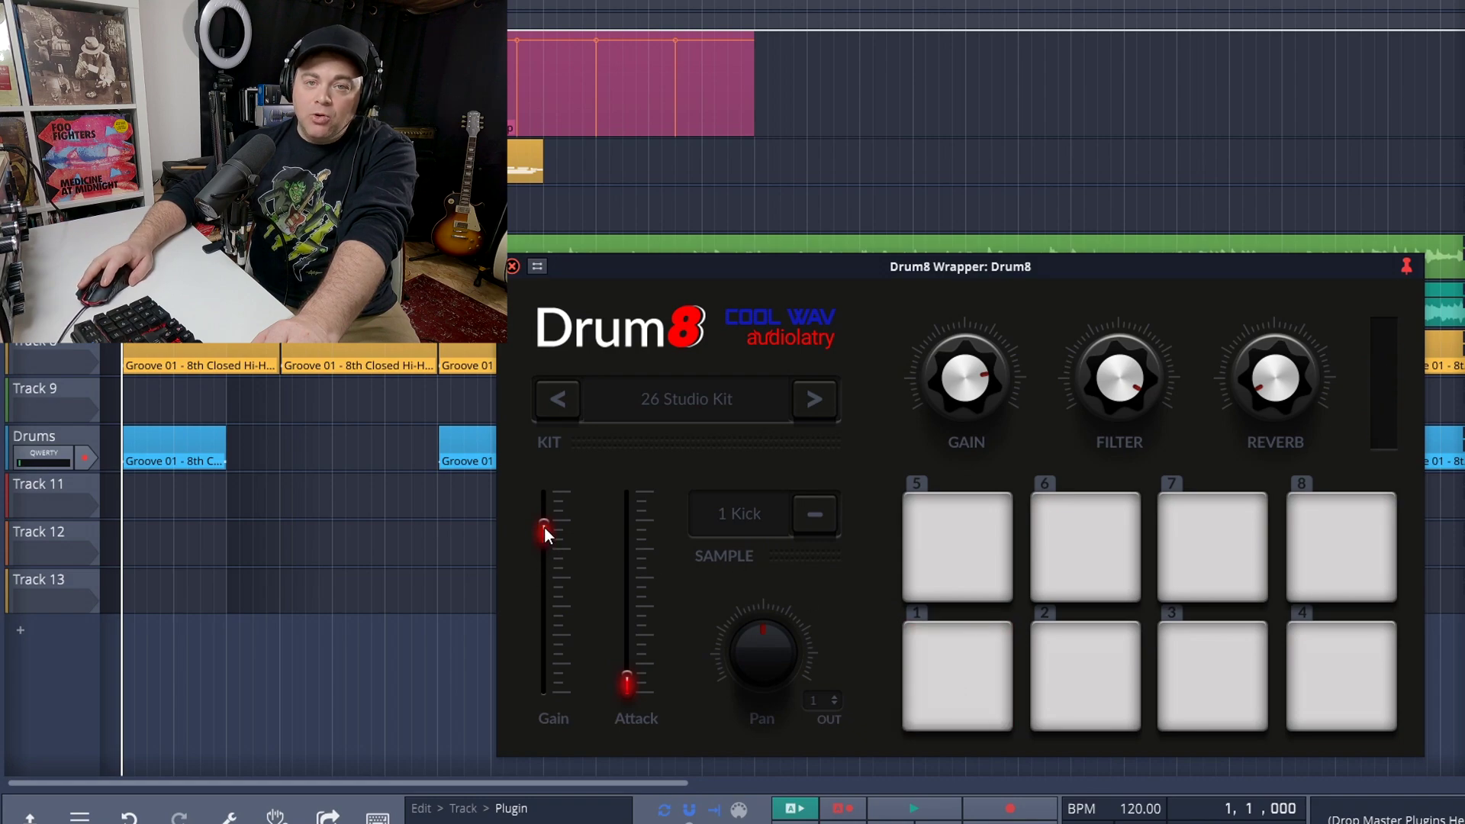
{"action": "left_click", "coordinate": [979, 660]}
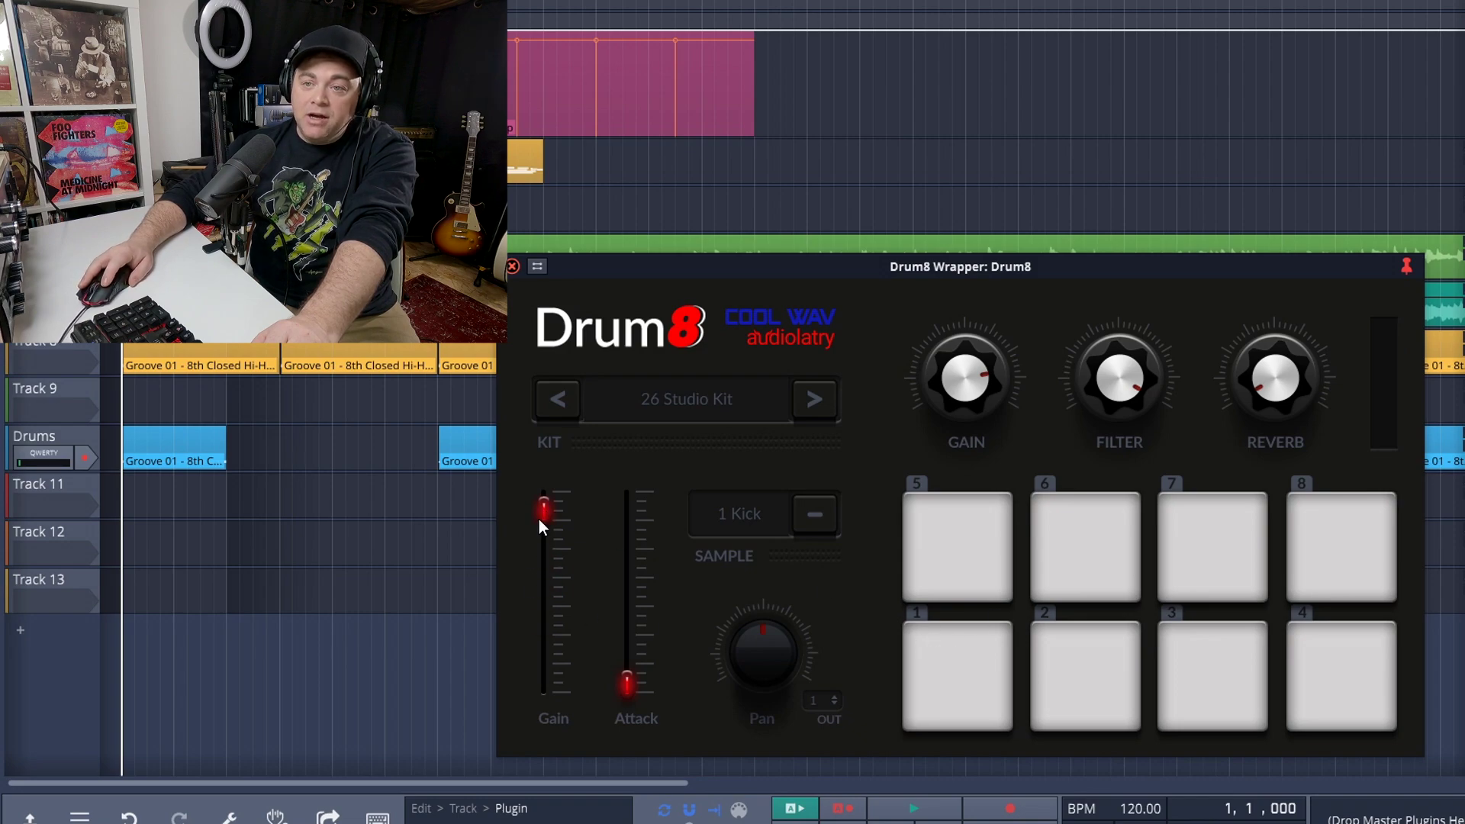
{"action": "left_click", "coordinate": [949, 684]}
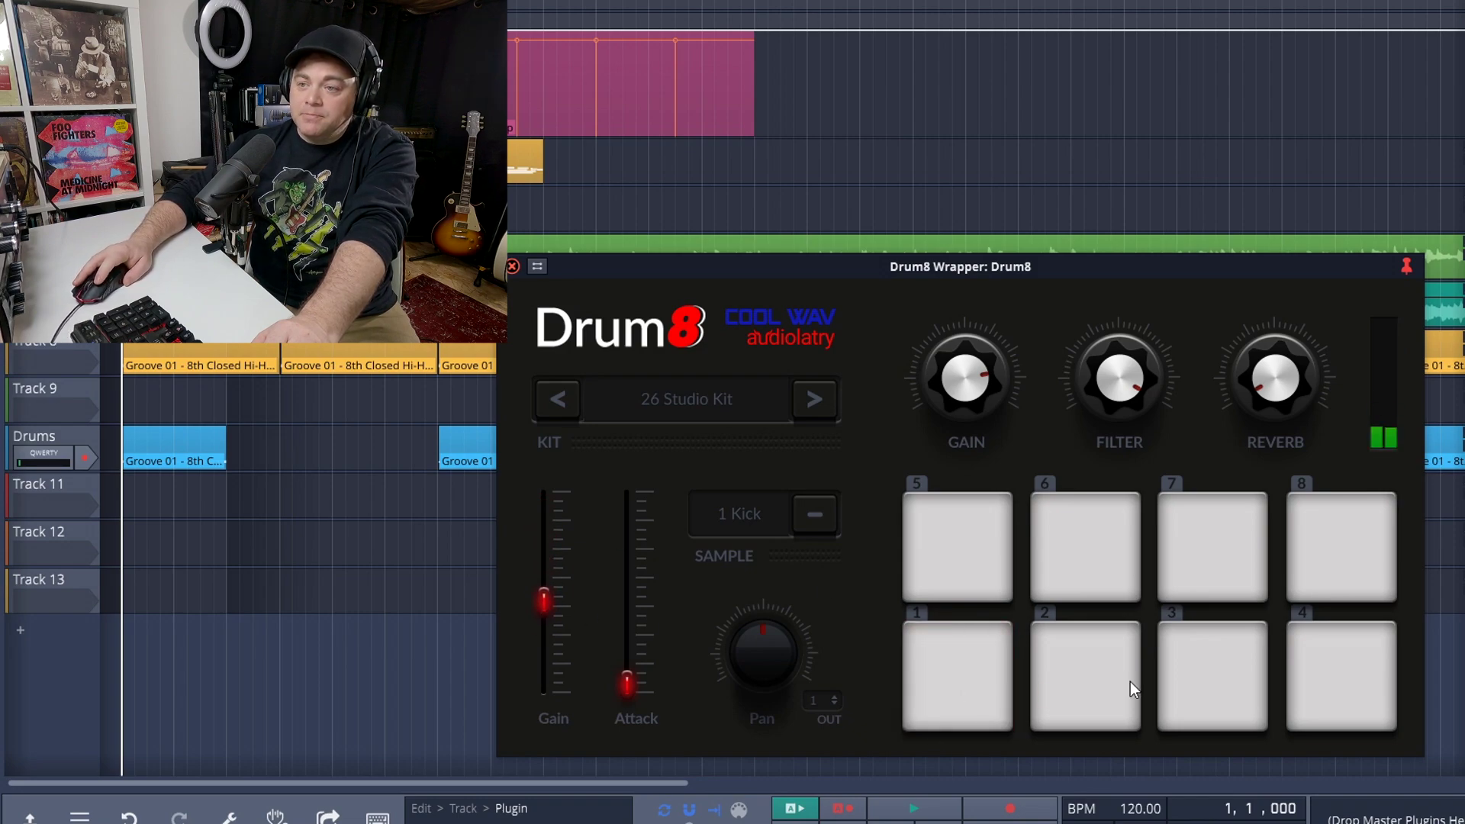
{"action": "left_click", "coordinate": [1113, 680]}
{"action": "left_click", "coordinate": [949, 669]}
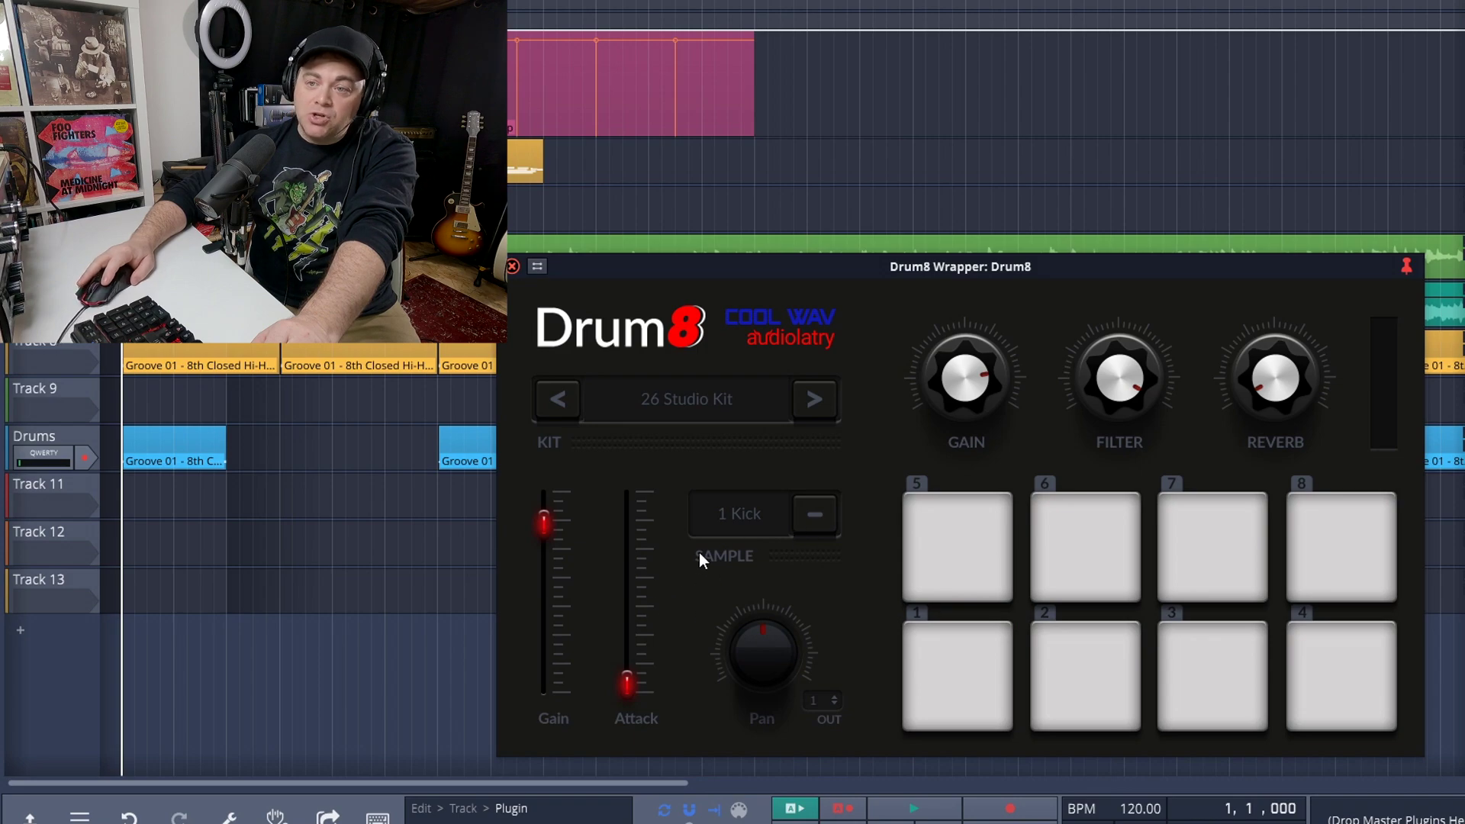
Switch the edited sample to 2 Snare and trigger the kick and snare pads to compare them.
{"action": "left_click", "coordinate": [749, 518]}
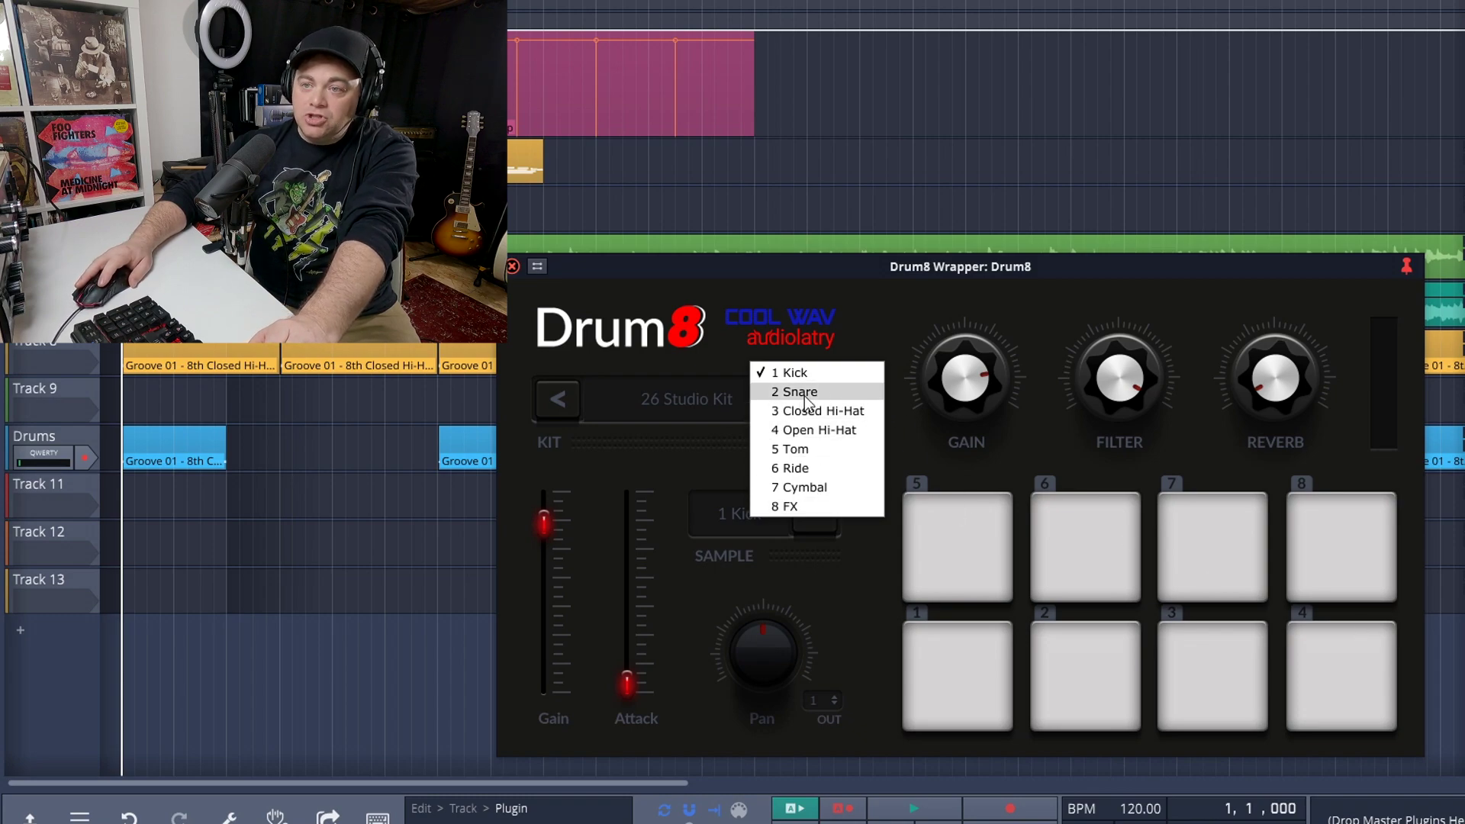
{"action": "left_click", "coordinate": [839, 391]}
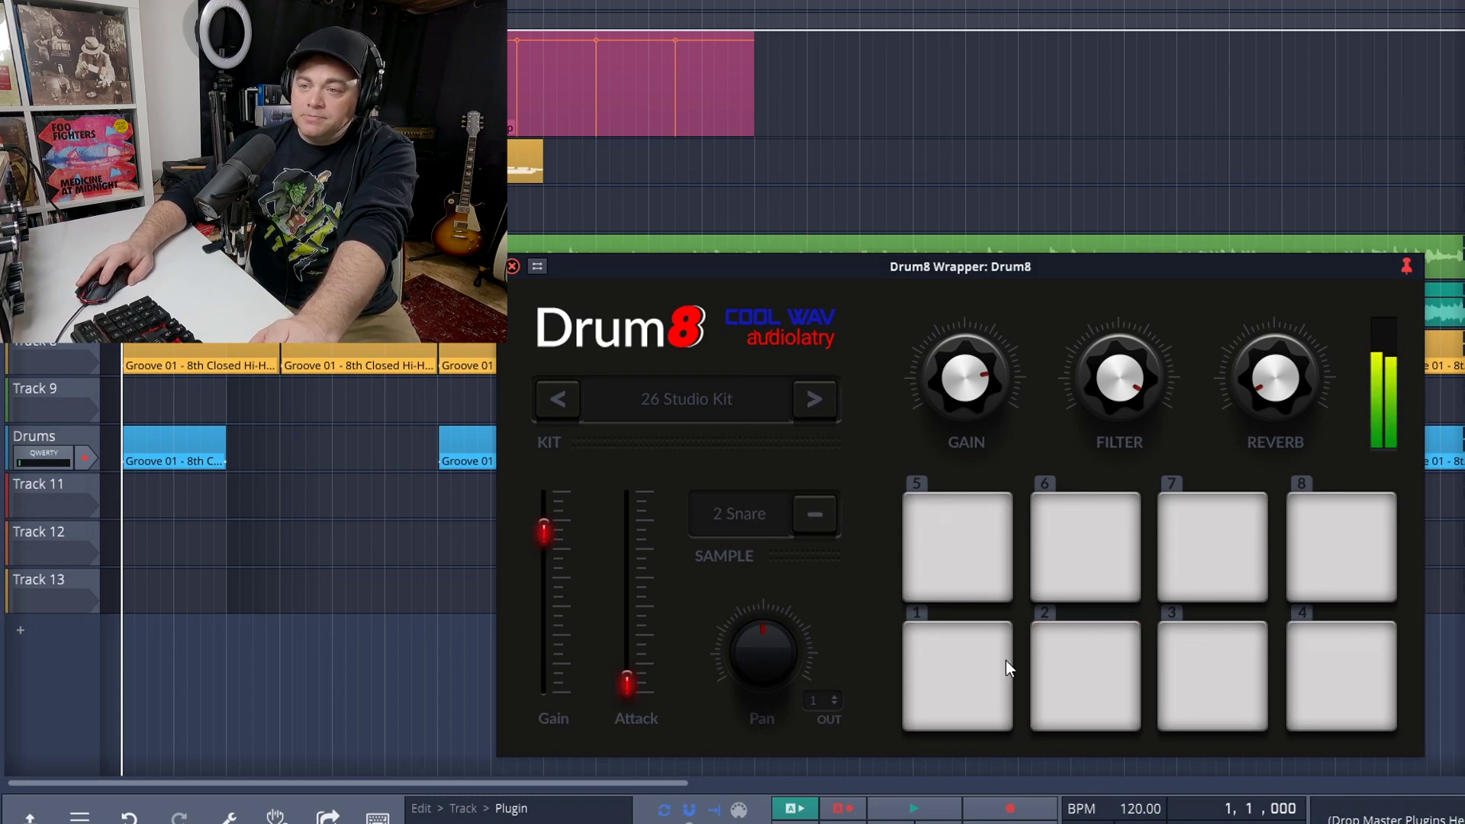
{"action": "left_click", "coordinate": [969, 673]}
{"action": "left_click", "coordinate": [1057, 667]}
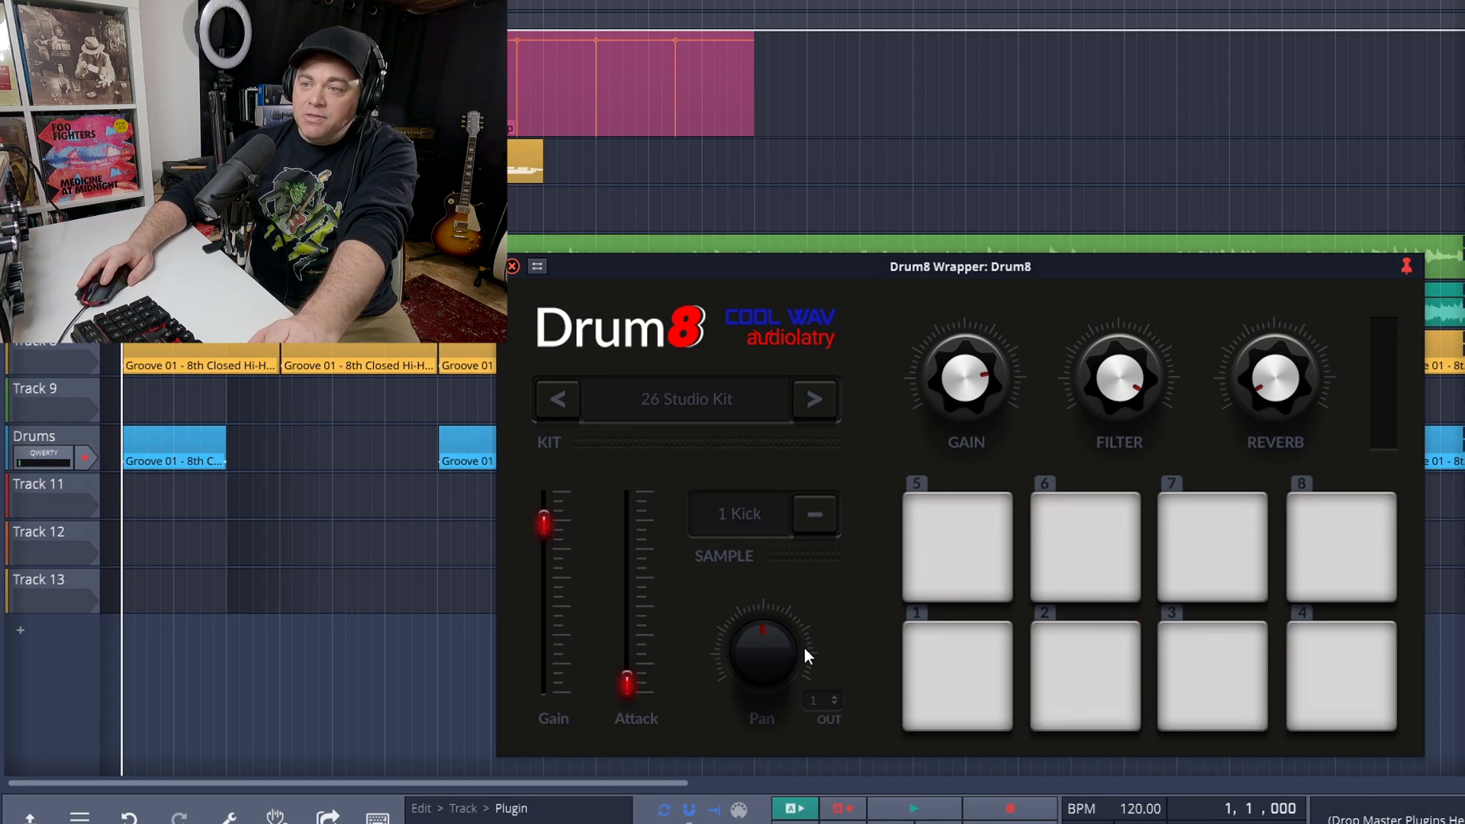
Pan the 1 Kick sample slightly left of centre while auditioning the kick pad.
{"action": "left_click", "coordinate": [953, 679]}
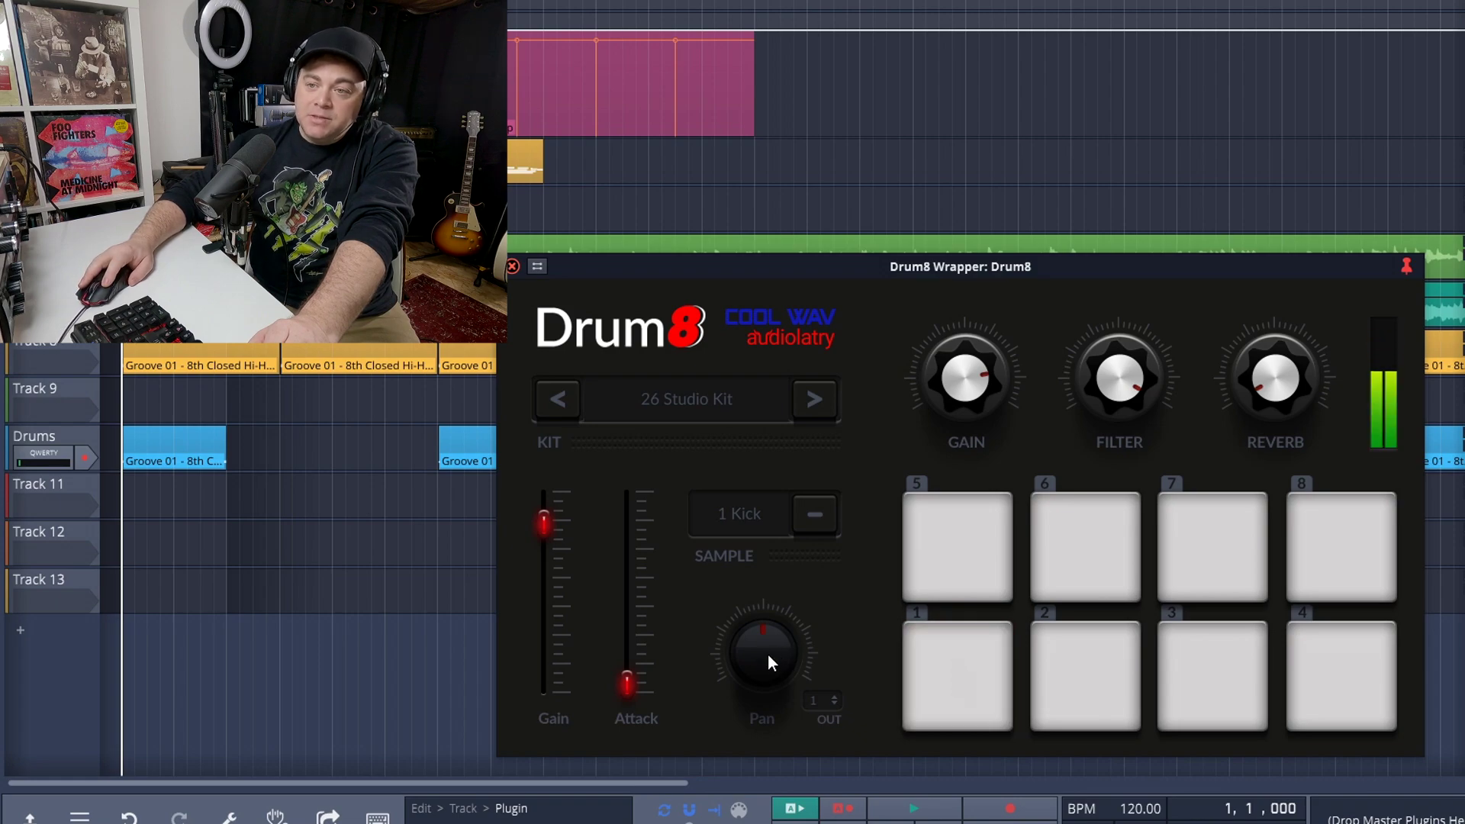
{"action": "left_click", "coordinate": [968, 684]}
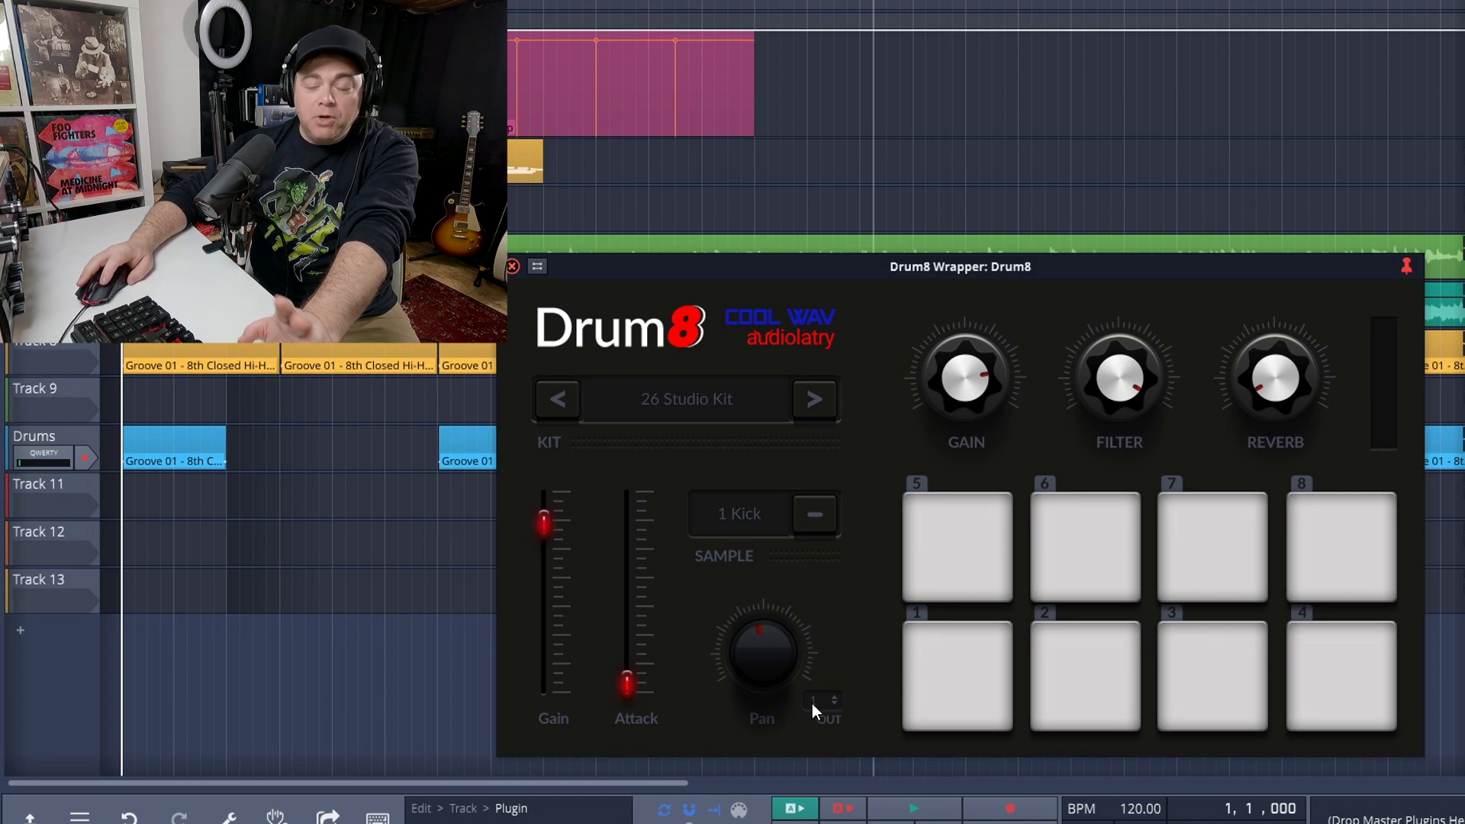
Select the 2 Snare sample and route it to output 2.
{"action": "left_click", "coordinate": [815, 516]}
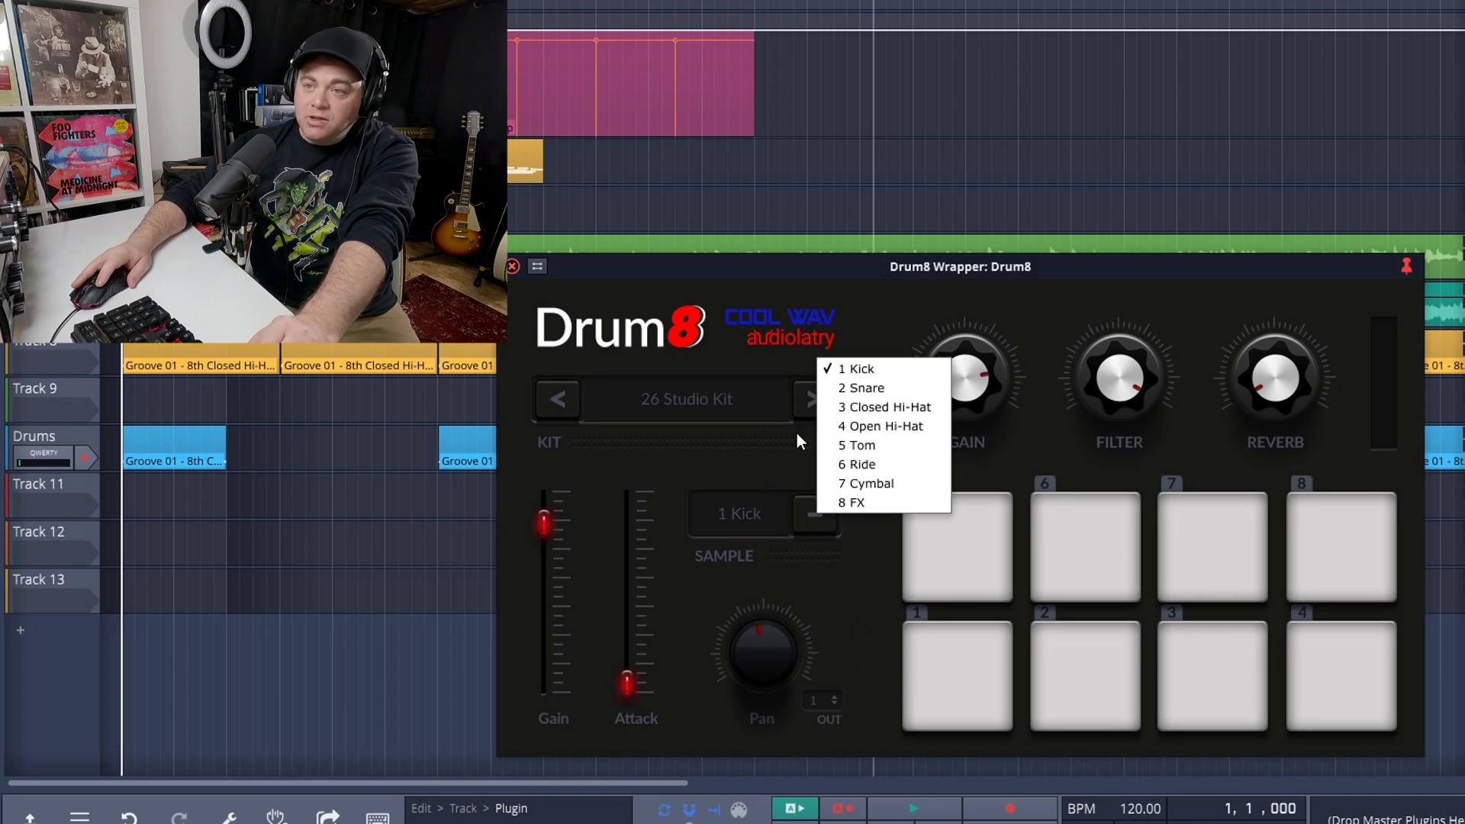
{"action": "left_click", "coordinate": [873, 390]}
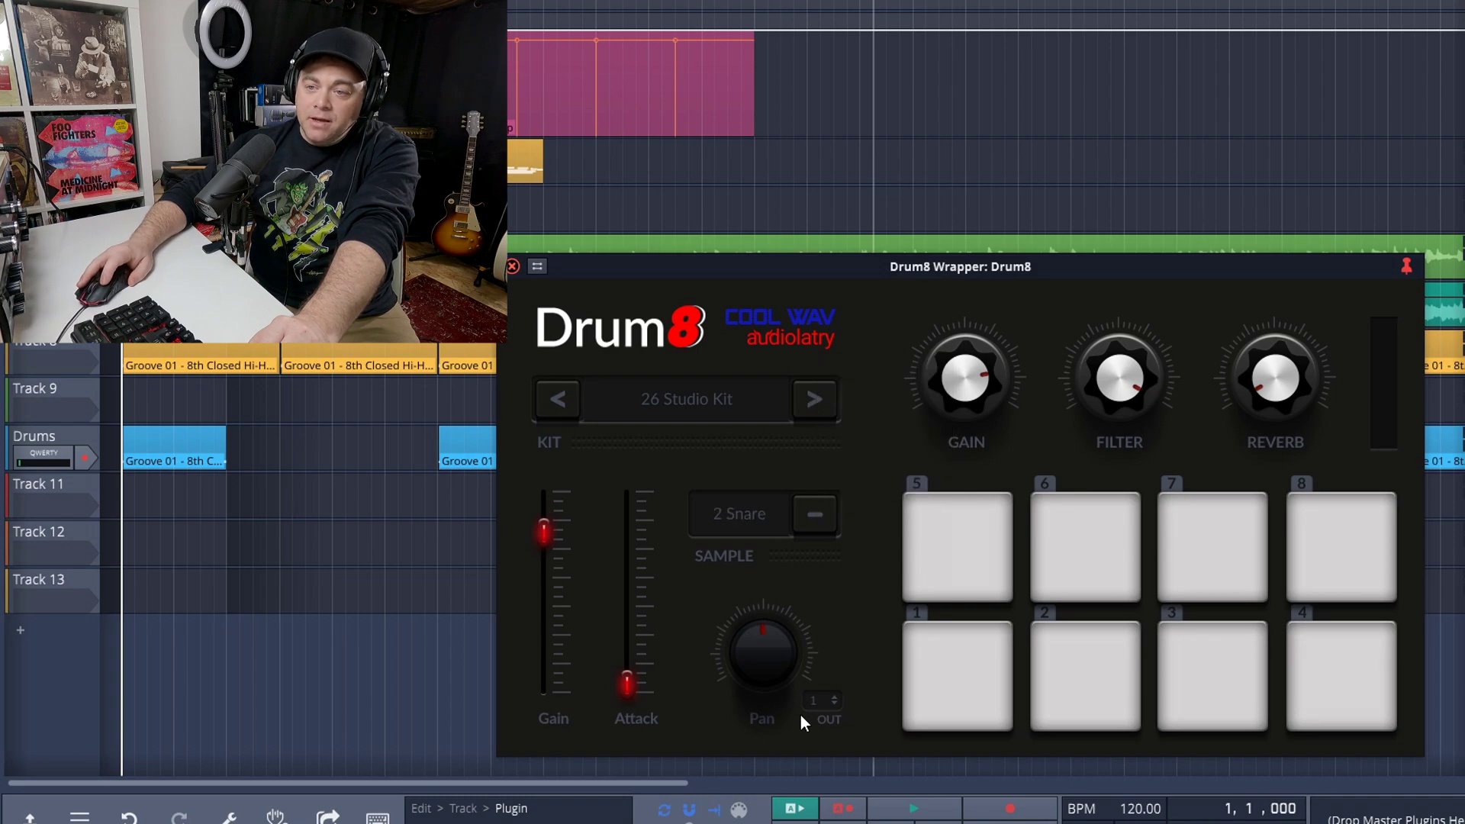
{"action": "left_click", "coordinate": [818, 702]}
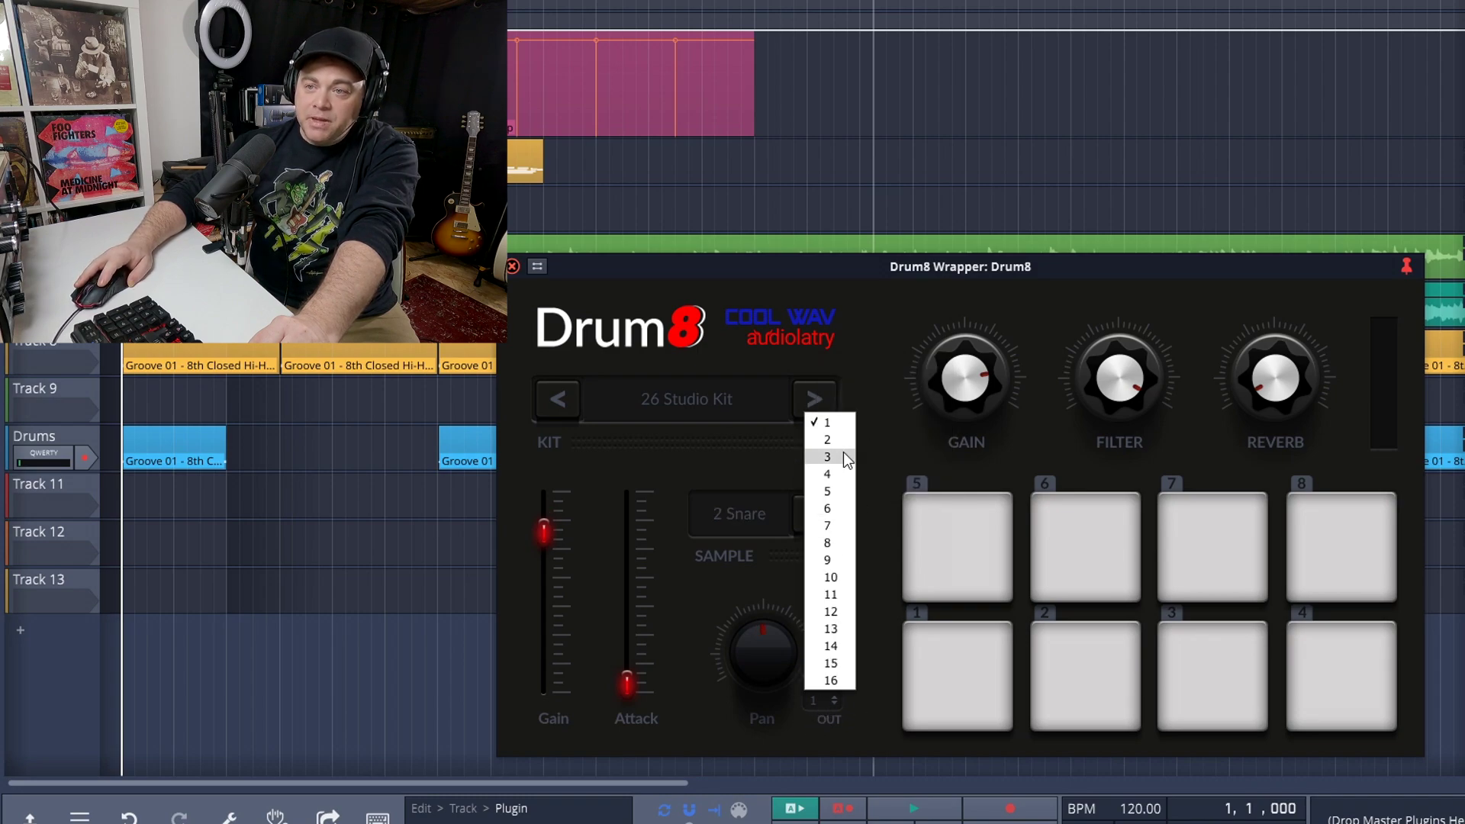
{"action": "left_click", "coordinate": [827, 441]}
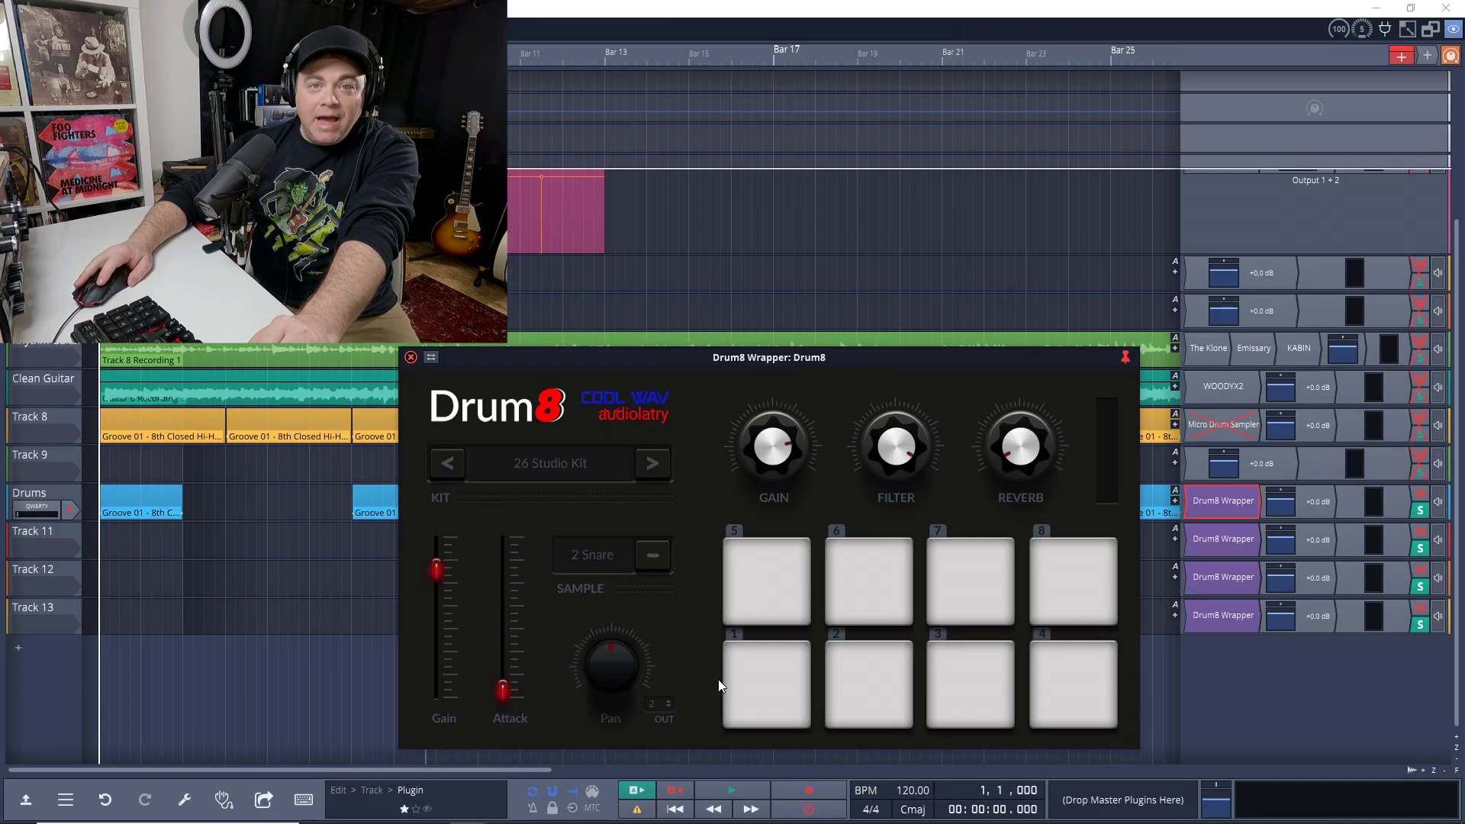
Trigger the kick and snare pads alternately to check which mixer track each one feeds.
{"action": "left_click", "coordinate": [880, 687]}
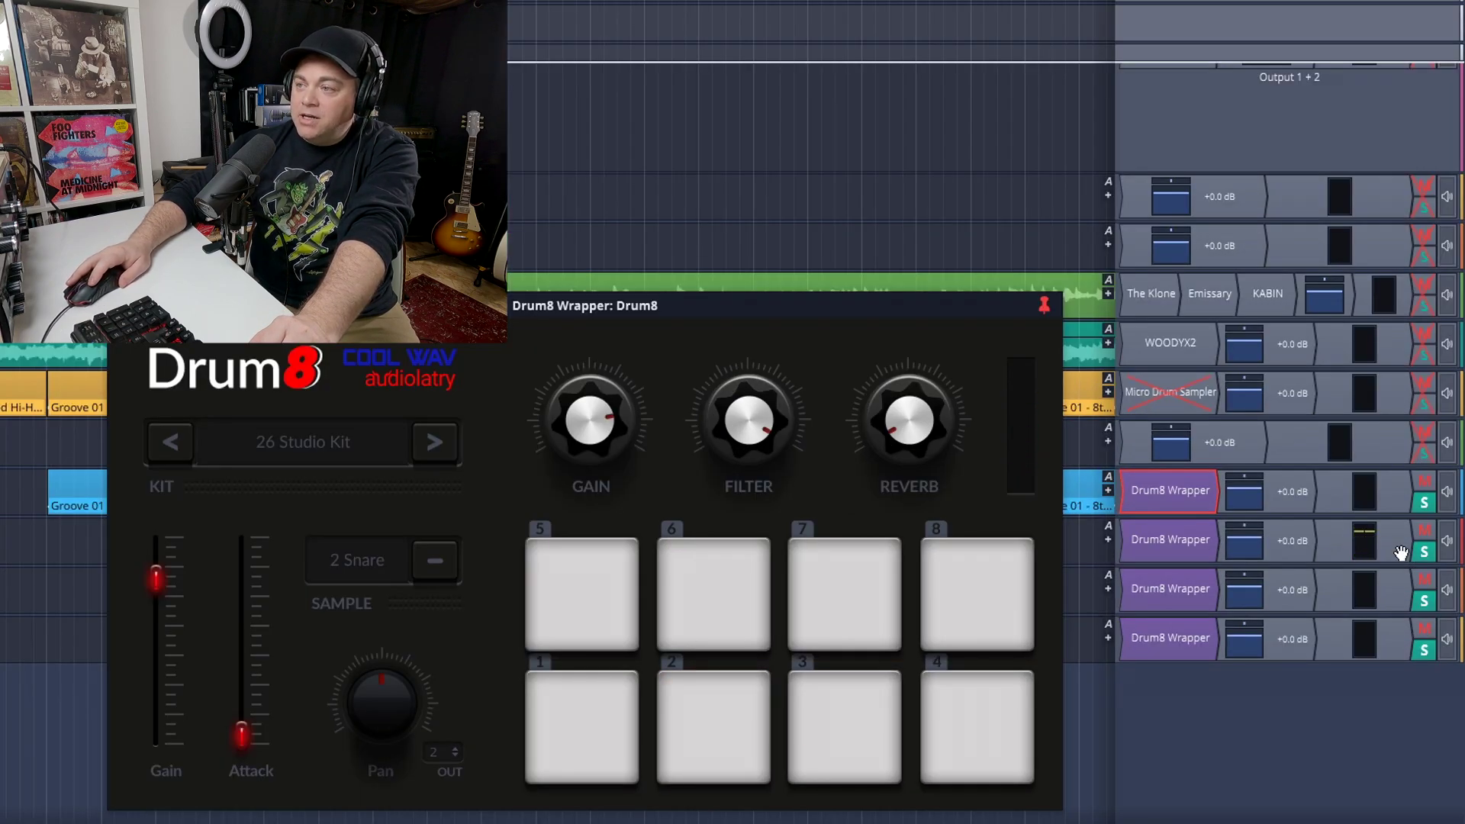
{"action": "left_click", "coordinate": [571, 747]}
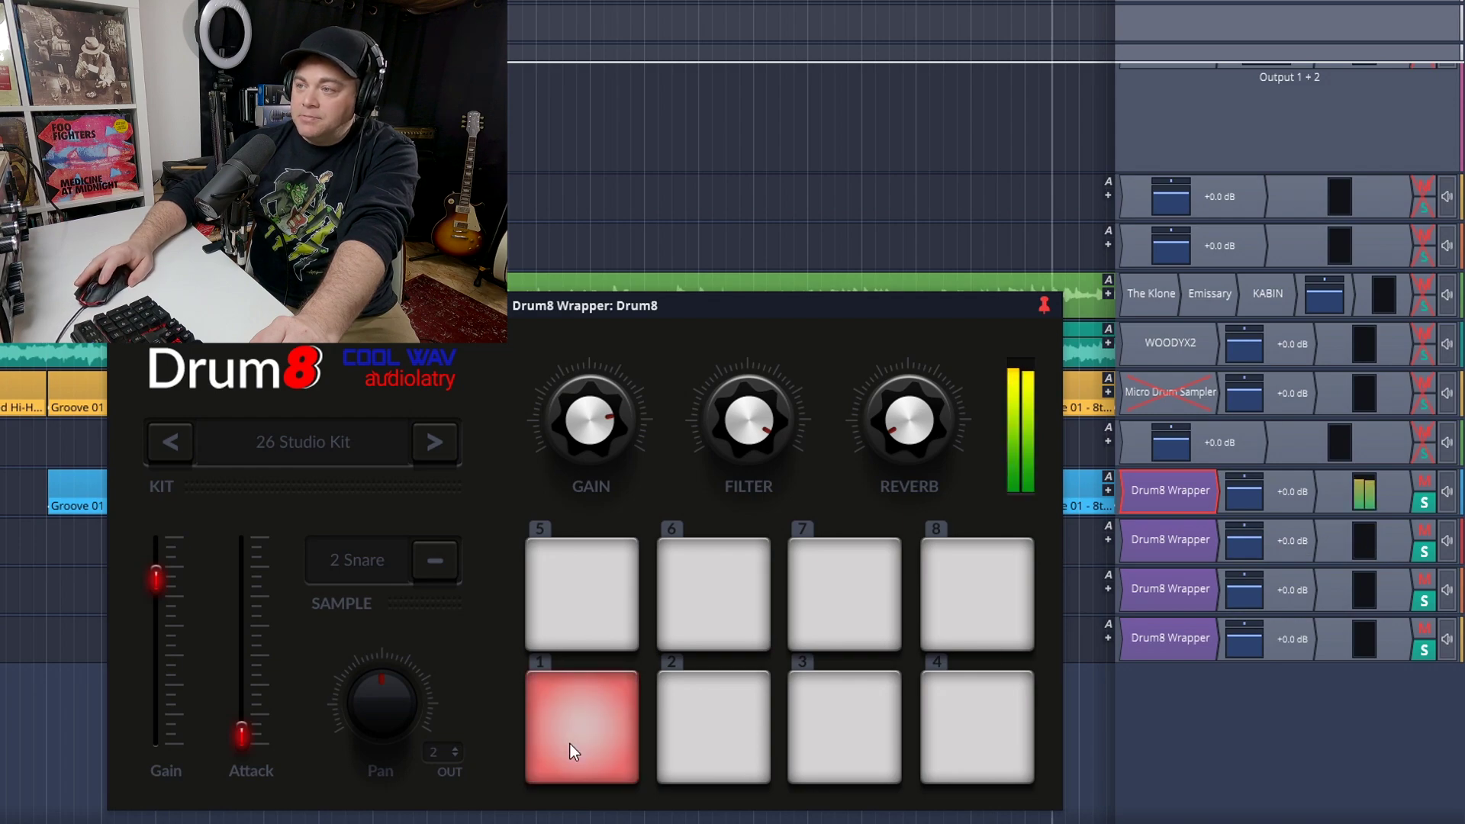
{"action": "left_click", "coordinate": [726, 728]}
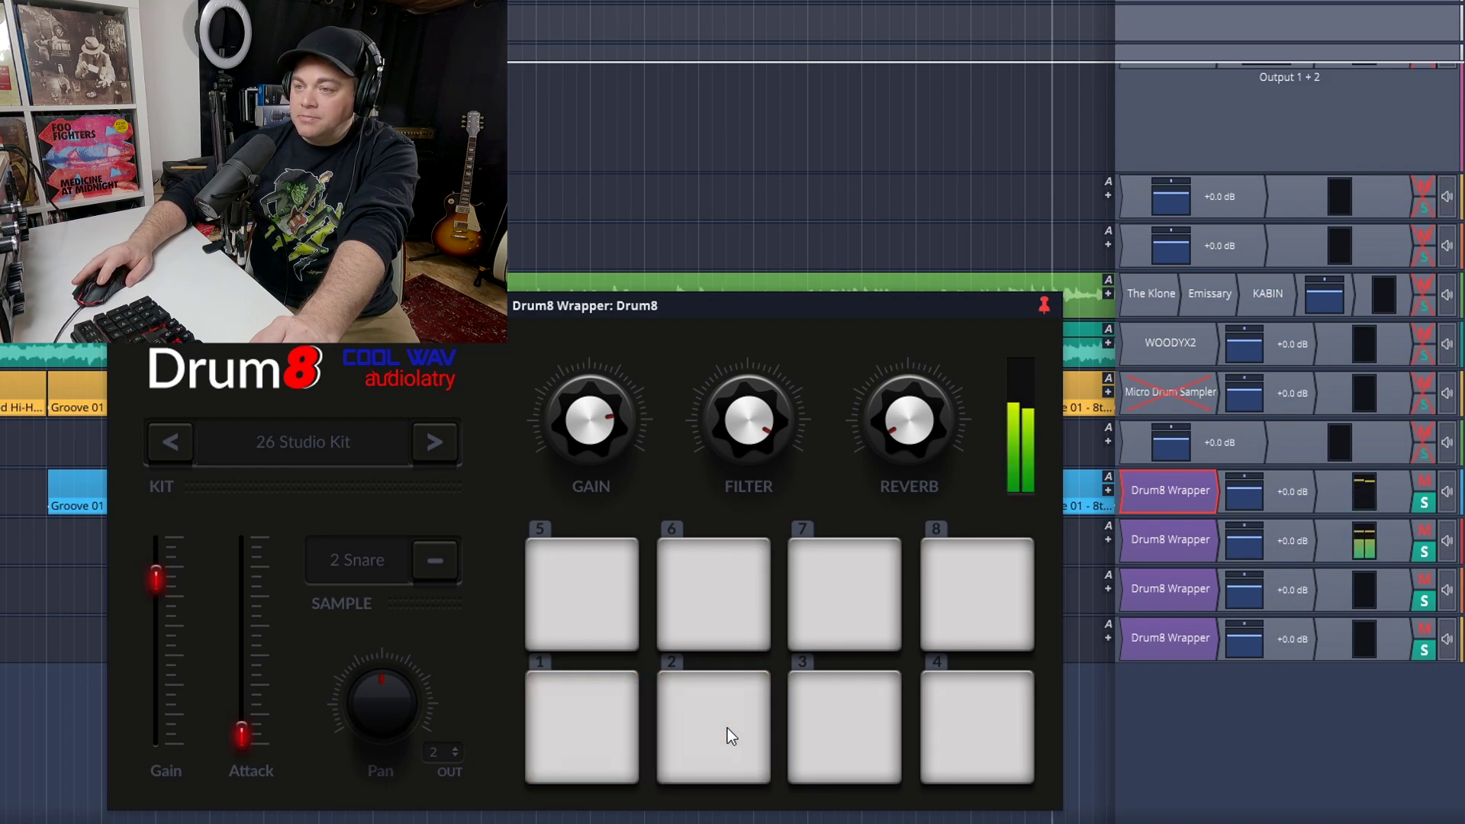
{"action": "left_click", "coordinate": [590, 740]}
{"action": "left_click", "coordinate": [662, 739]}
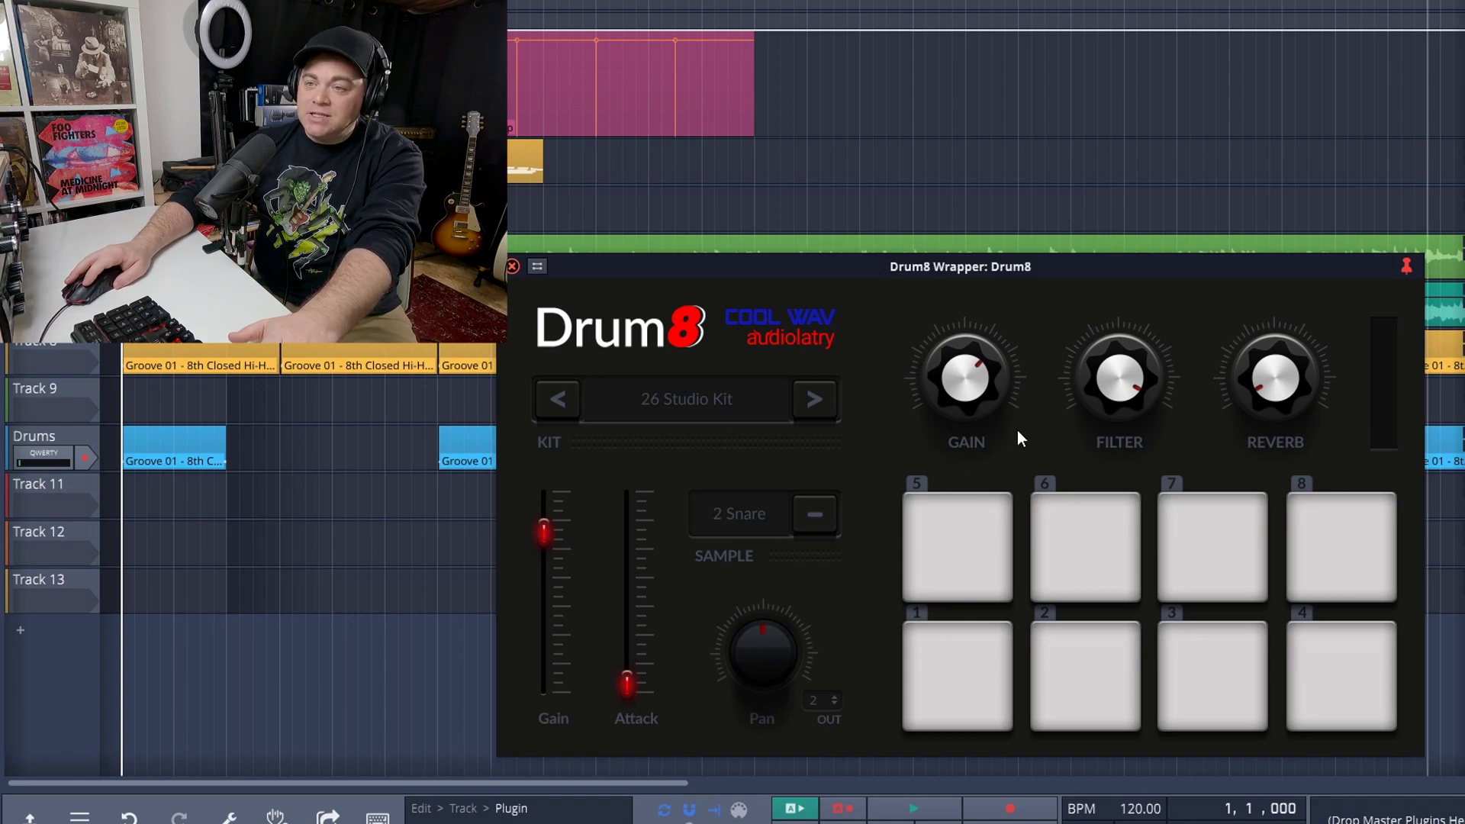
Play the drum pattern, turn the master Gain down slightly and sweep the Filter down and back up to about three o'clock.
{"action": "key", "text": "space"}
{"action": "left_click_drag", "start_coordinate": [968, 363], "coordinate": [1025, 386]}
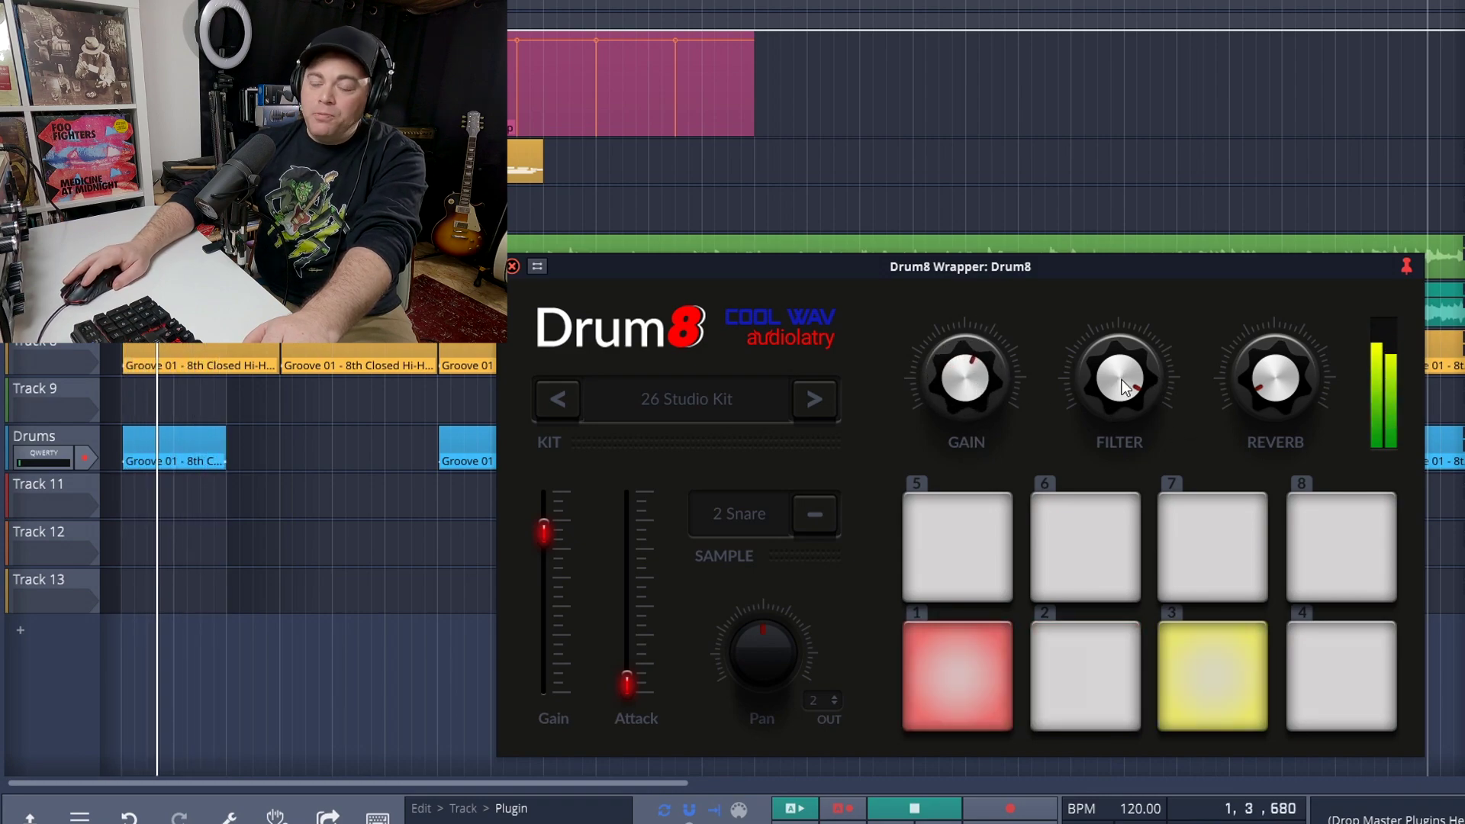
{"action": "left_click_drag", "start_coordinate": [1126, 381], "coordinate": [1126, 442]}
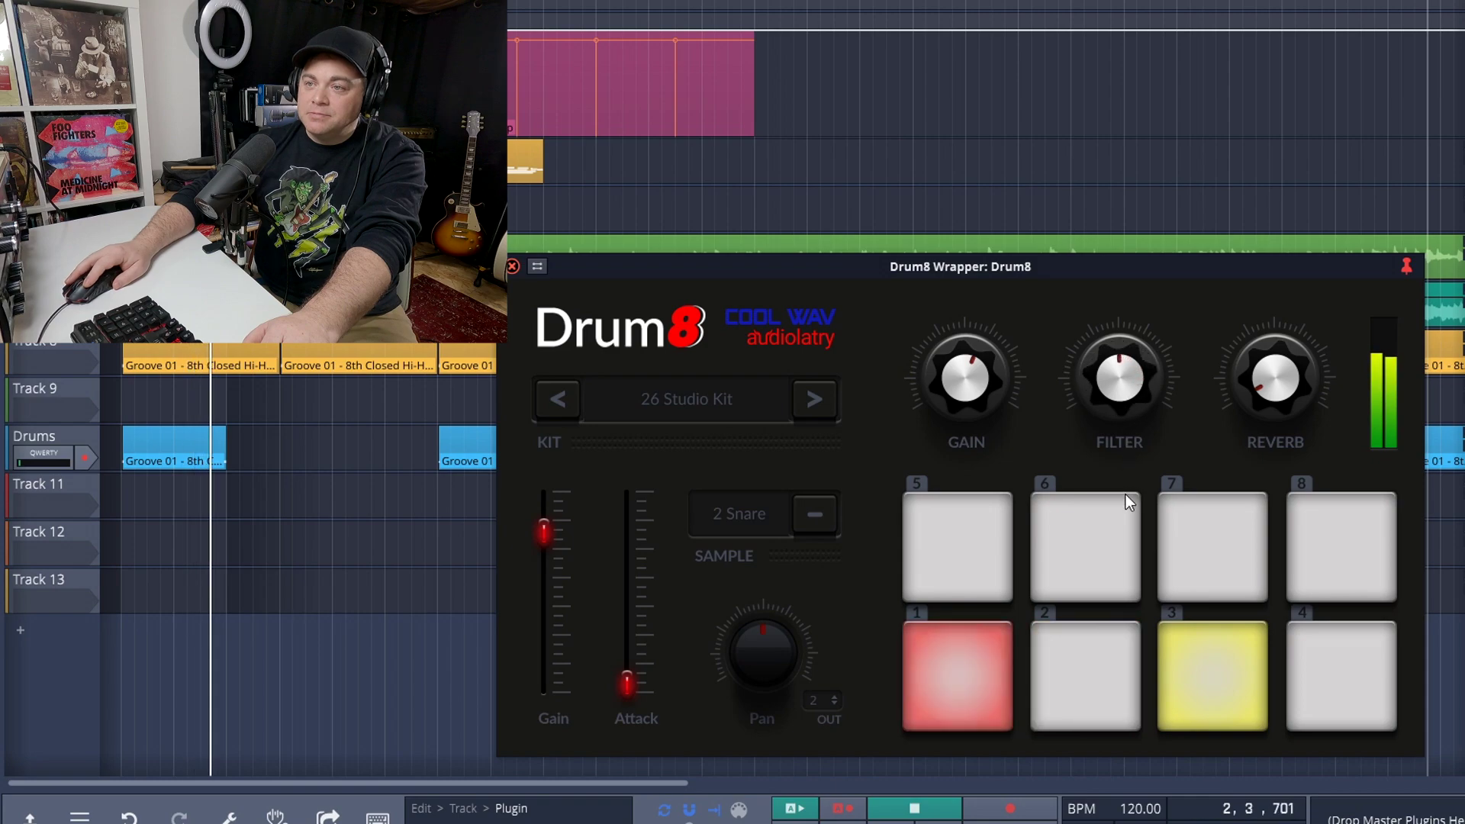
{"action": "left_click_drag", "start_coordinate": [1123, 545], "coordinate": [1126, 388]}
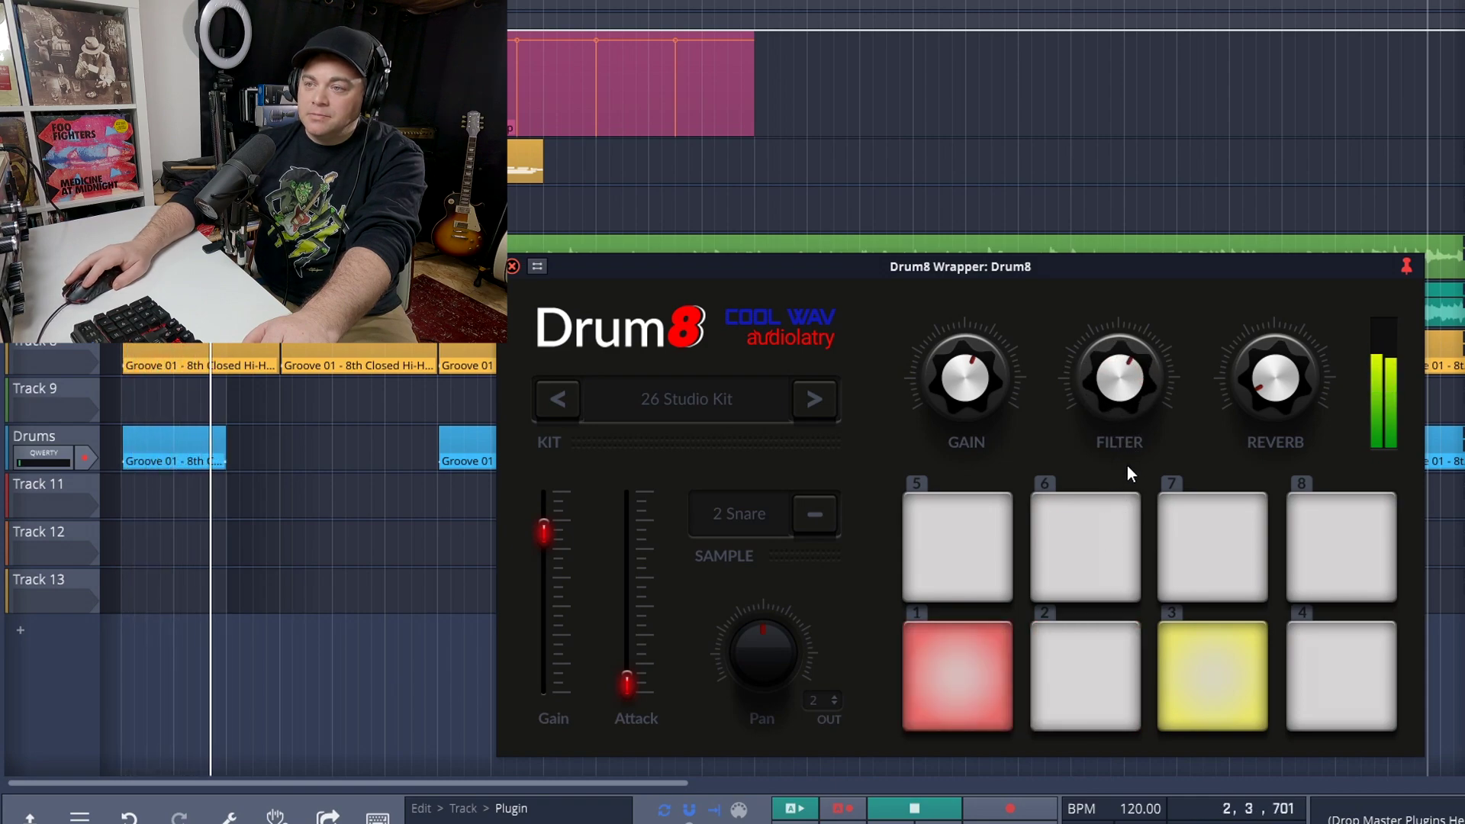
{"action": "left_click_drag", "start_coordinate": [1137, 389], "coordinate": [1134, 418]}
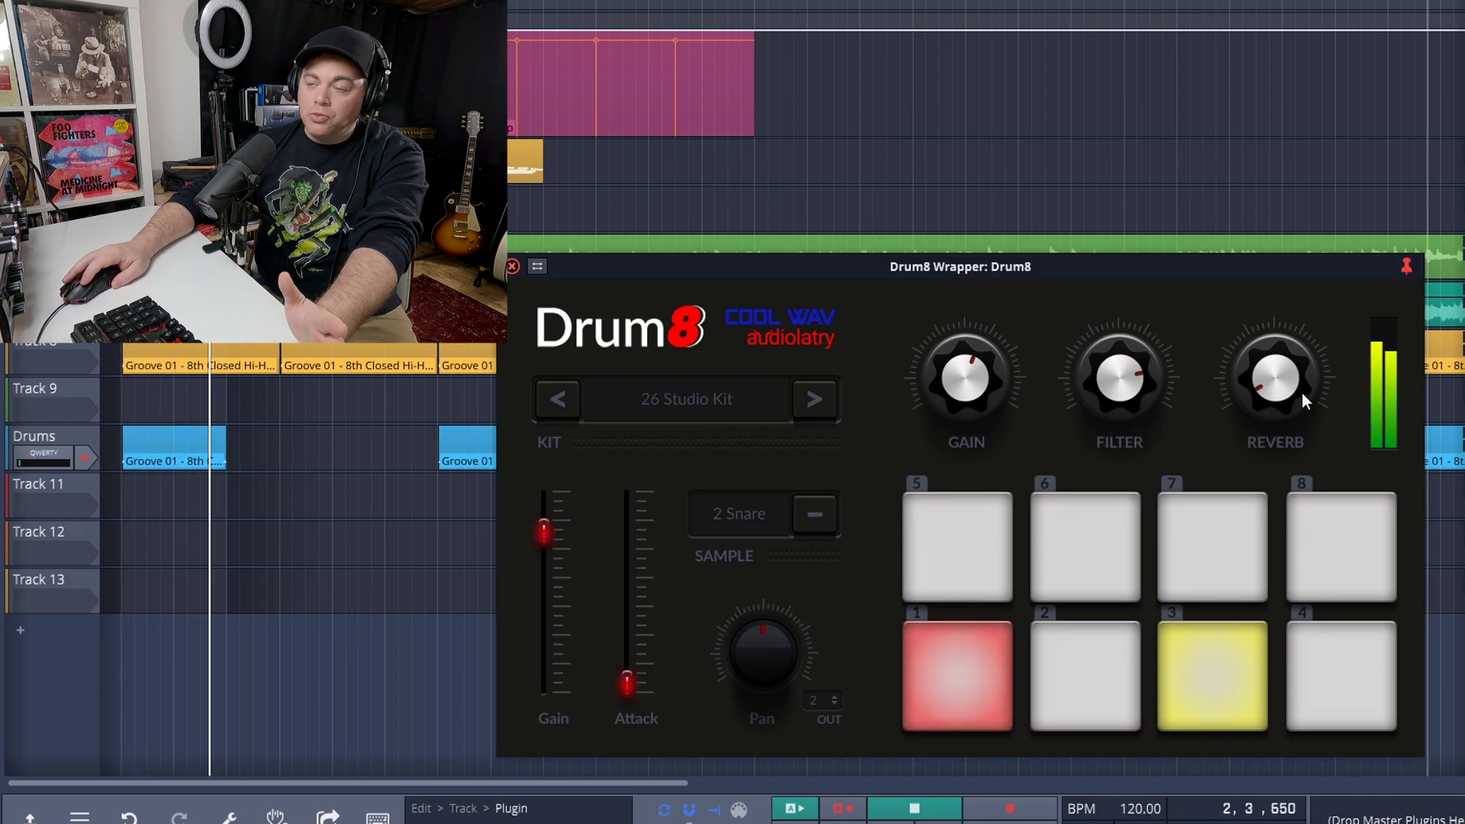
Raise the Reverb to a high amount, bring it back down to about nine o'clock and stop playback.
{"action": "left_click_drag", "start_coordinate": [1260, 387], "coordinate": [1243, 149]}
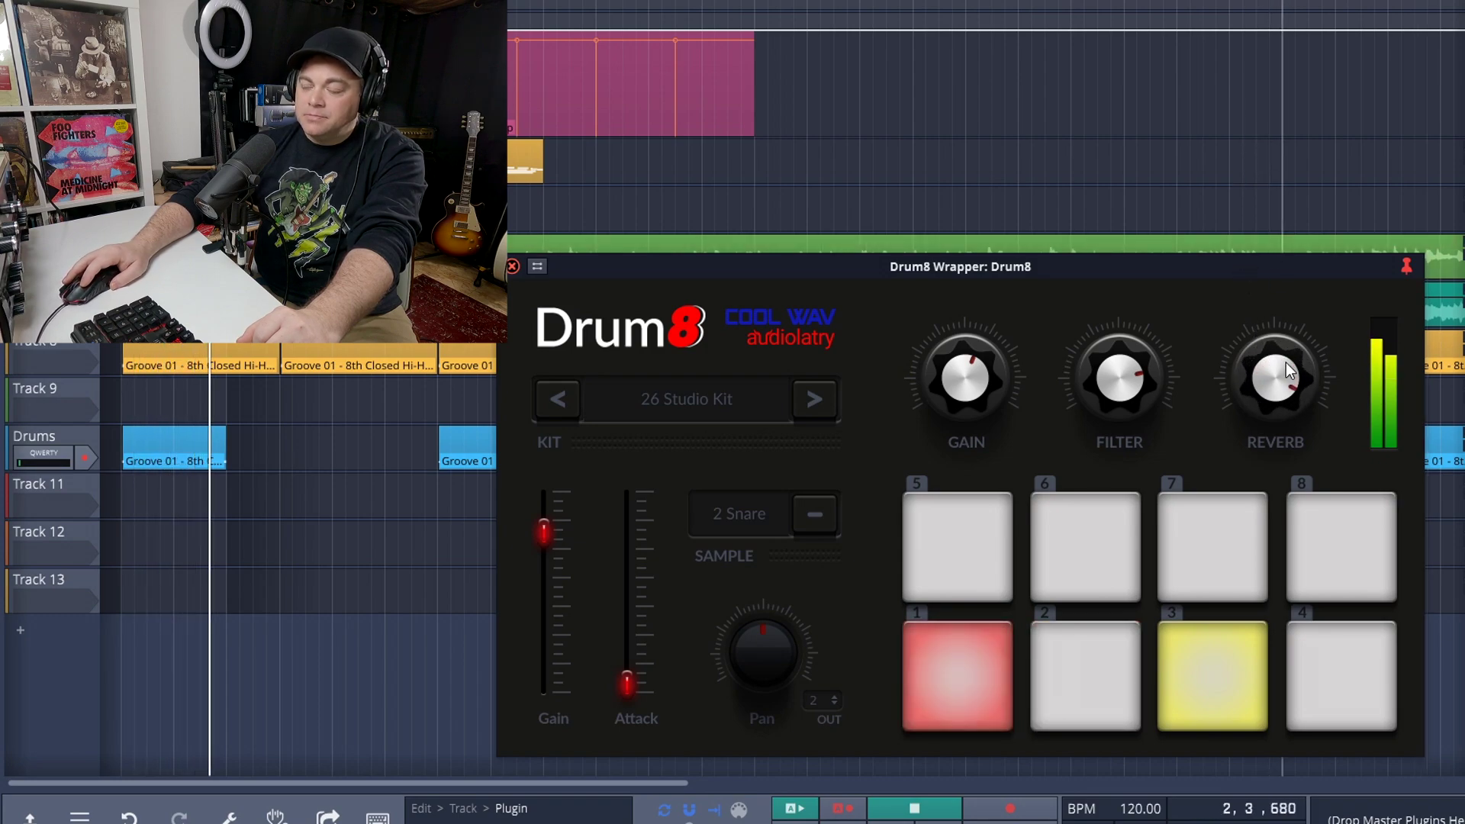
{"action": "left_click_drag", "start_coordinate": [1285, 391], "coordinate": [1229, 570]}
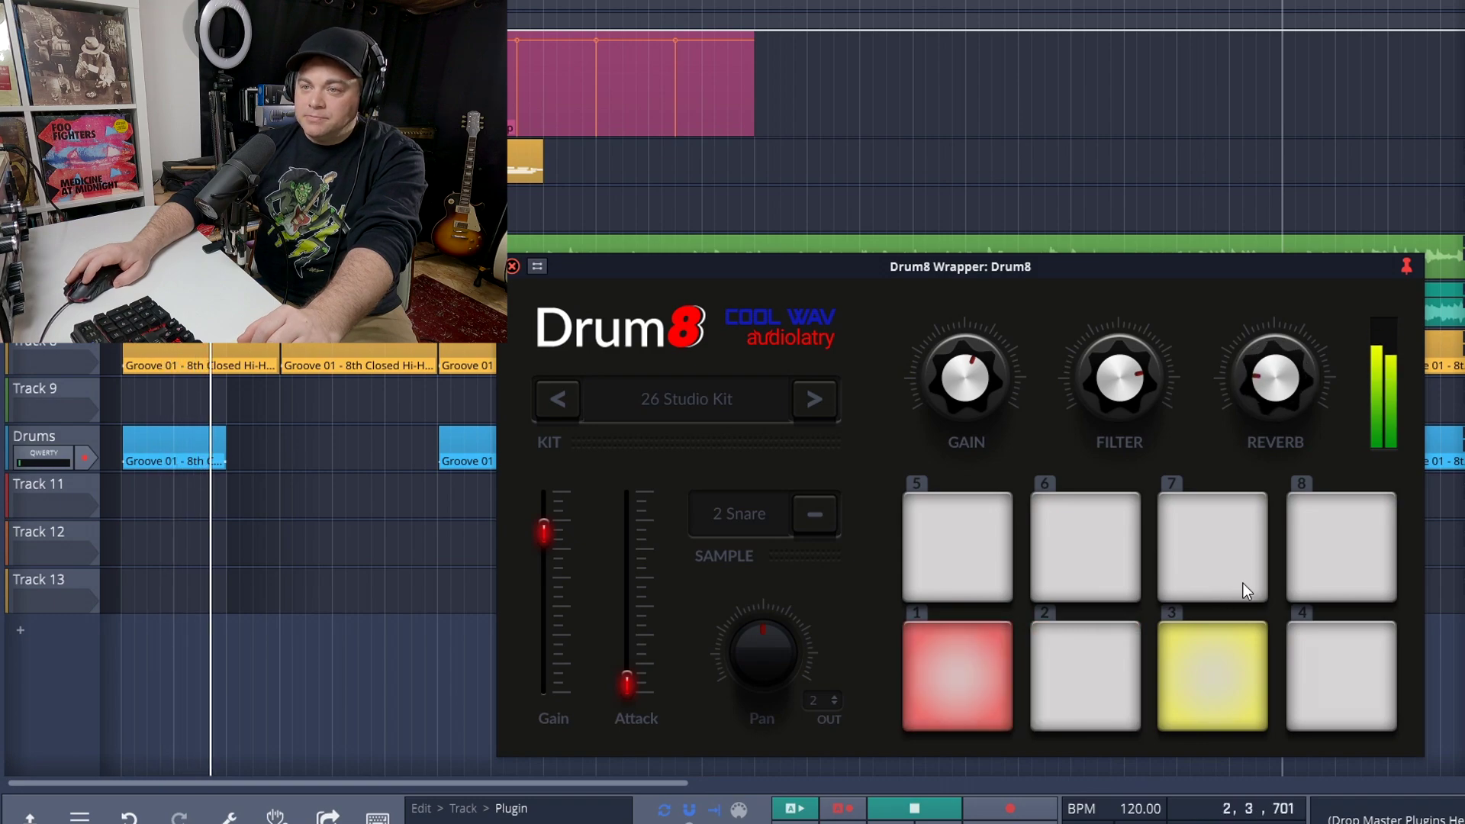
{"action": "key", "text": "space"}
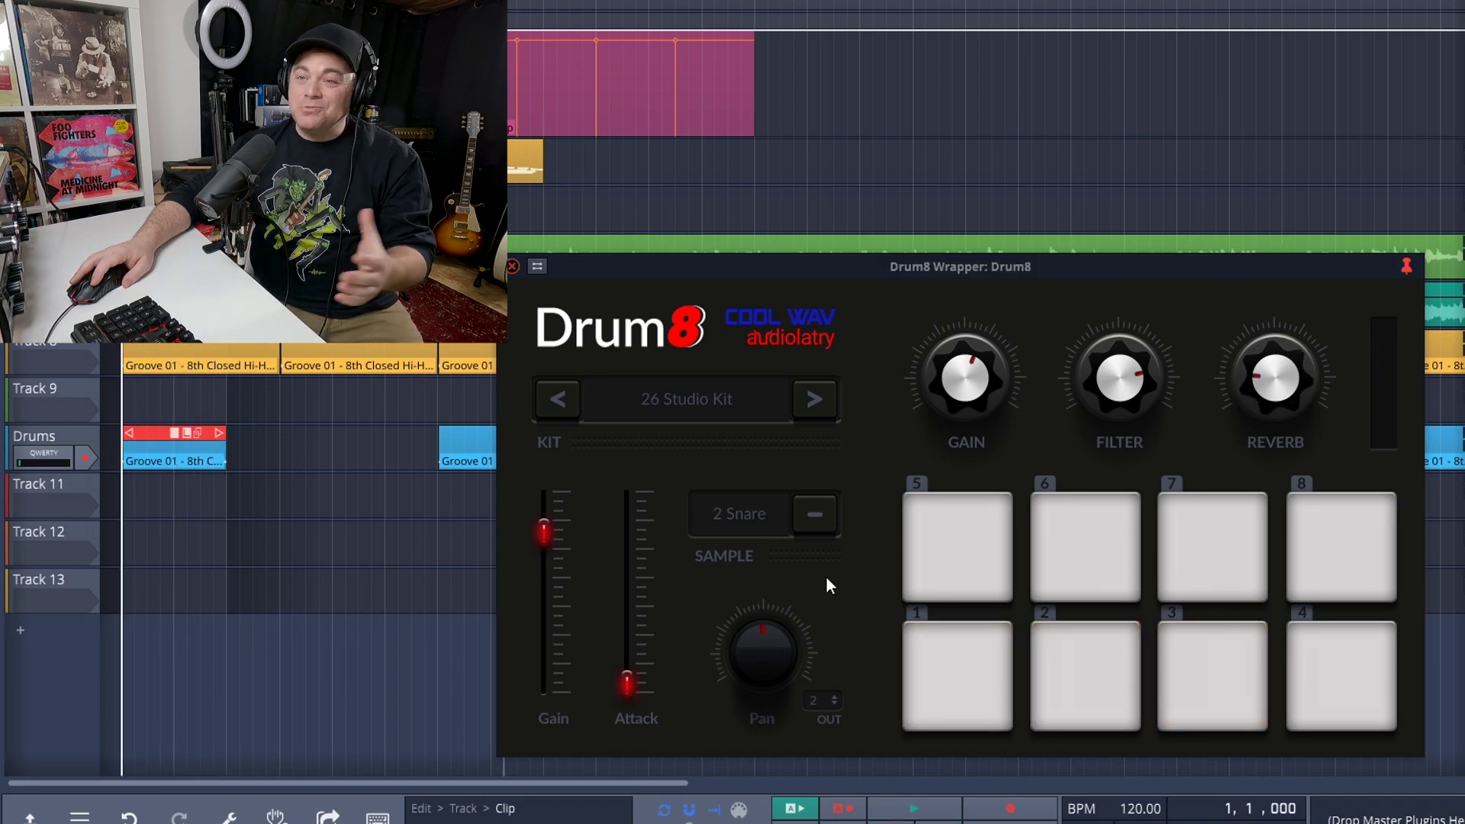